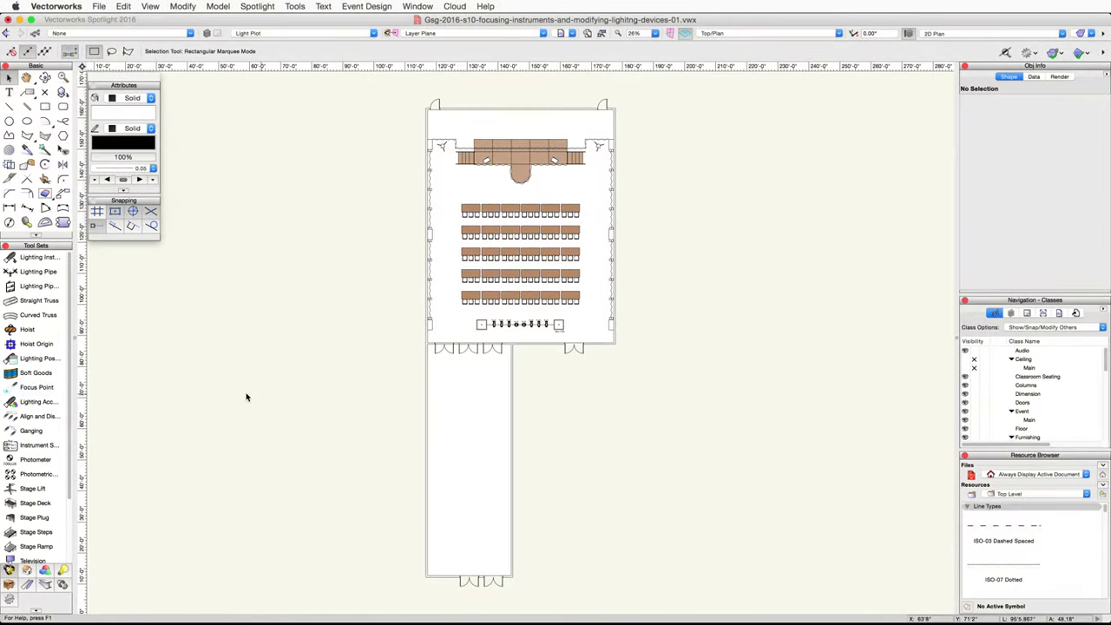
- Place a focus point named Right Lectern with a 6'0" focus height on the stage just behind the left-hand lectern
{"action": "left_click", "coordinate": [39, 389]}
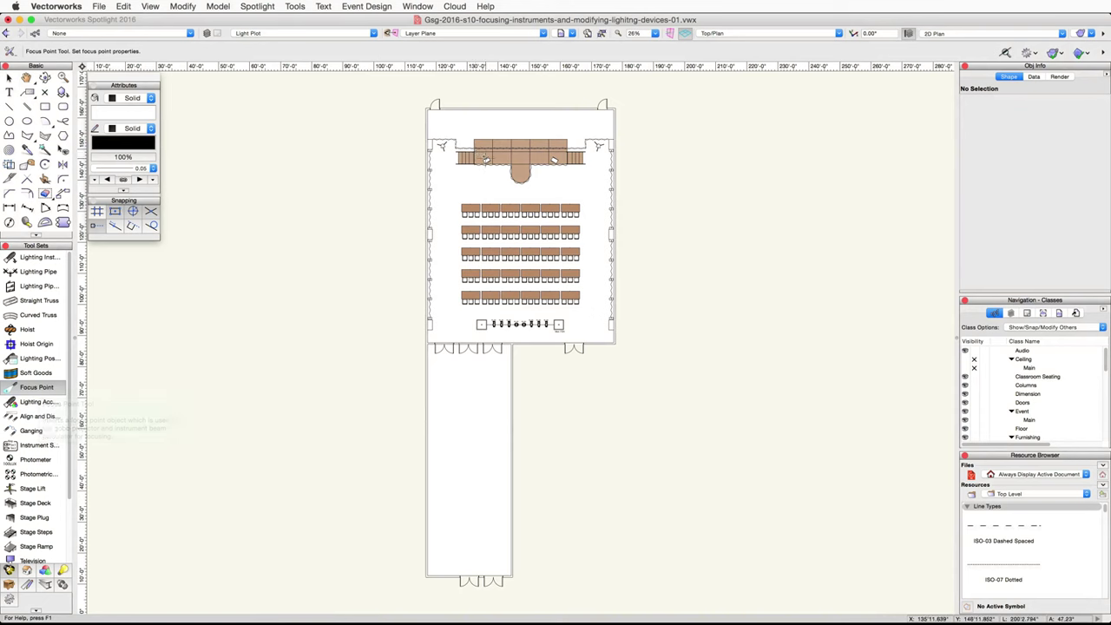
{"action": "scroll", "coordinate": [484, 160], "scroll_direction": "up", "scroll_amount": 2}
{"action": "scroll", "coordinate": [484, 160], "scroll_direction": "up", "scroll_amount": 5}
{"action": "middle_click_drag", "start_coordinate": [504, 240], "coordinate": [489, 366]}
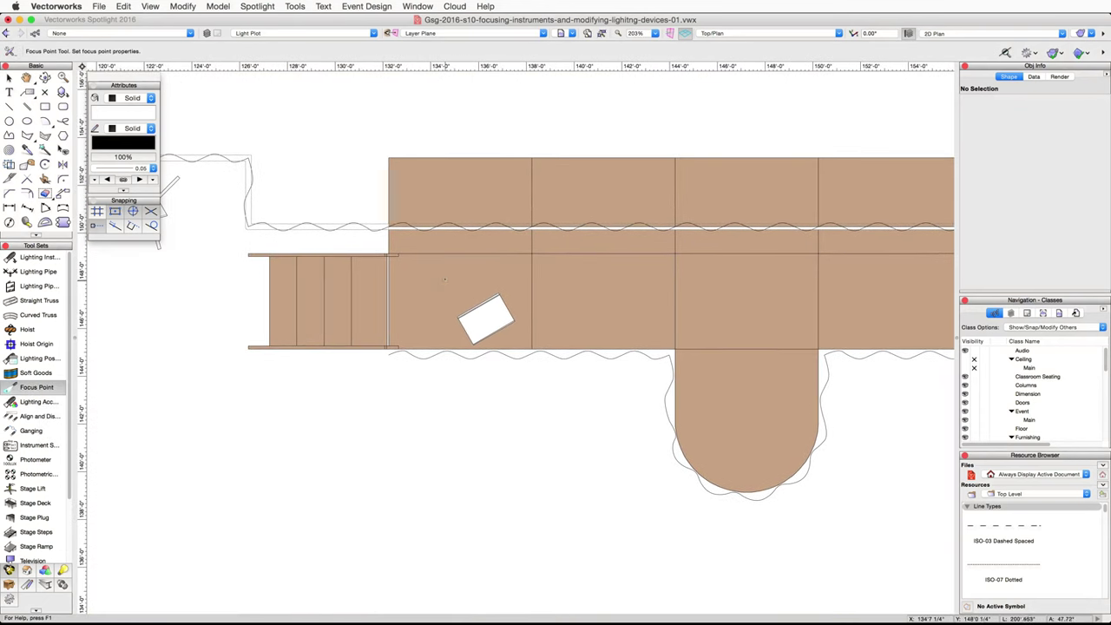
{"action": "left_click", "coordinate": [446, 277]}
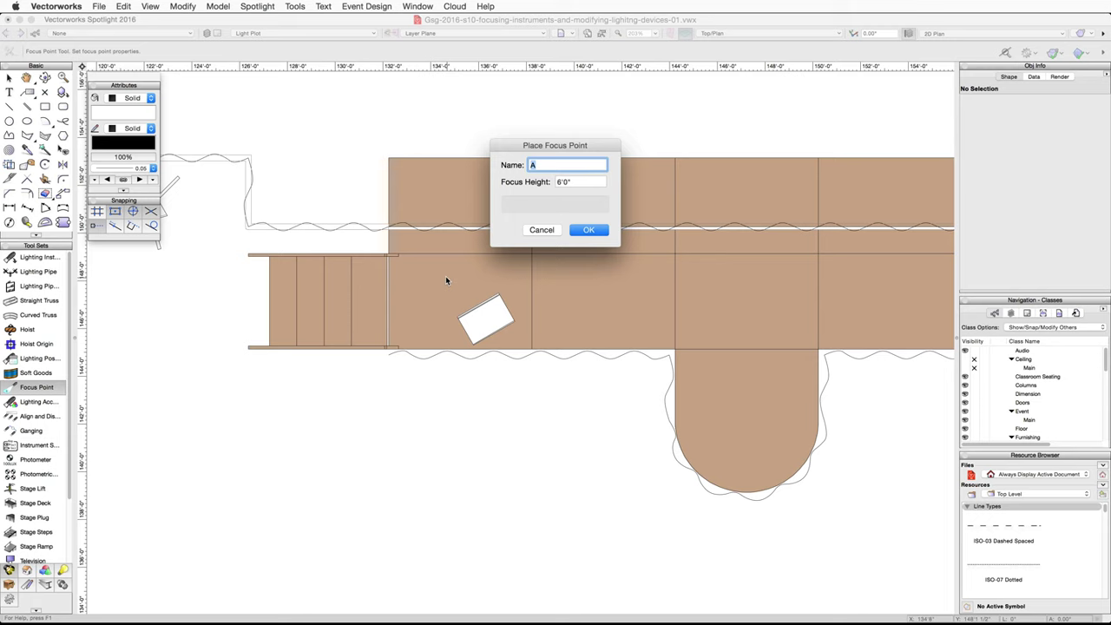
{"action": "type", "text": "Right Lectern"}
{"action": "key", "text": "Tab"}
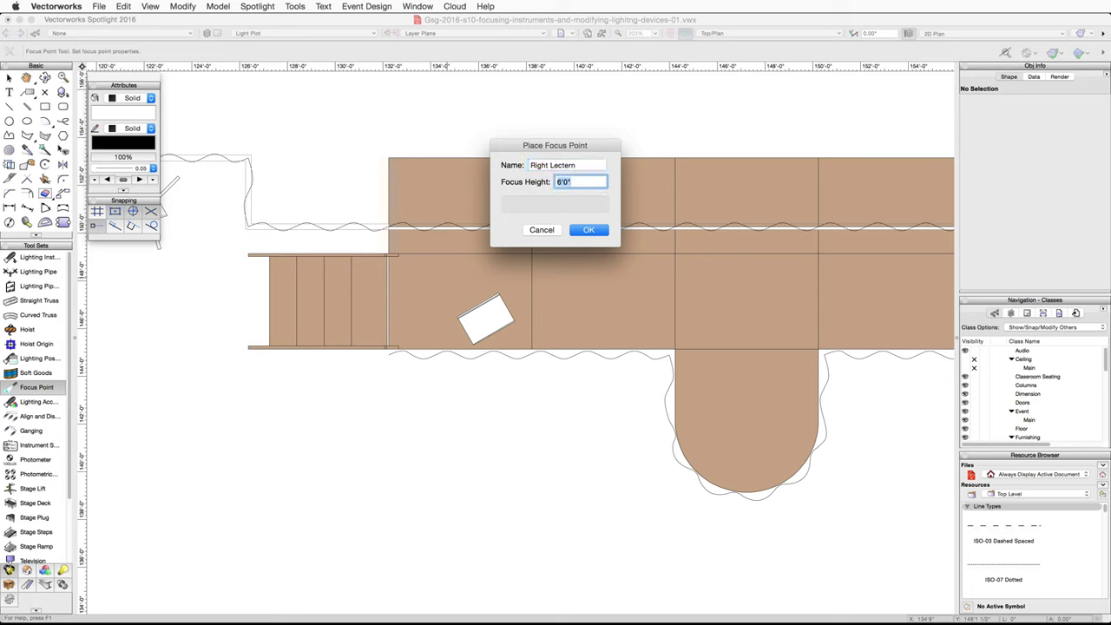
{"action": "left_click", "coordinate": [582, 230]}
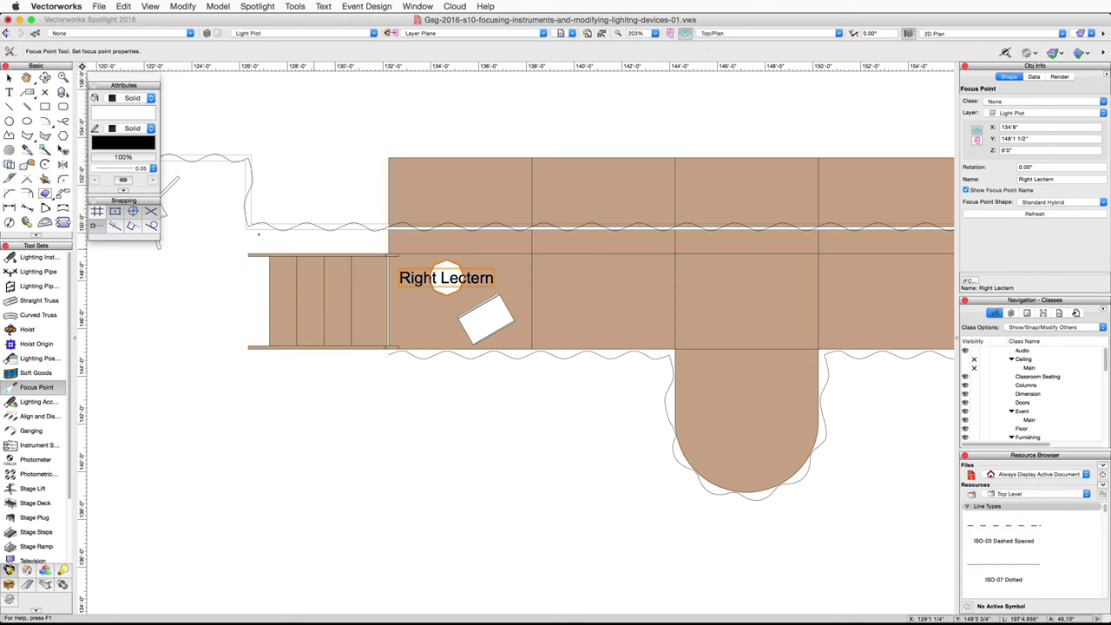
- Mirror a duplicate of the Right Lectern focus point across the stage's centerline and name the copy Left Lectern
{"action": "left_click", "coordinate": [62, 164]}
{"action": "scroll", "coordinate": [478, 247], "scroll_direction": "down", "scroll_amount": 5}
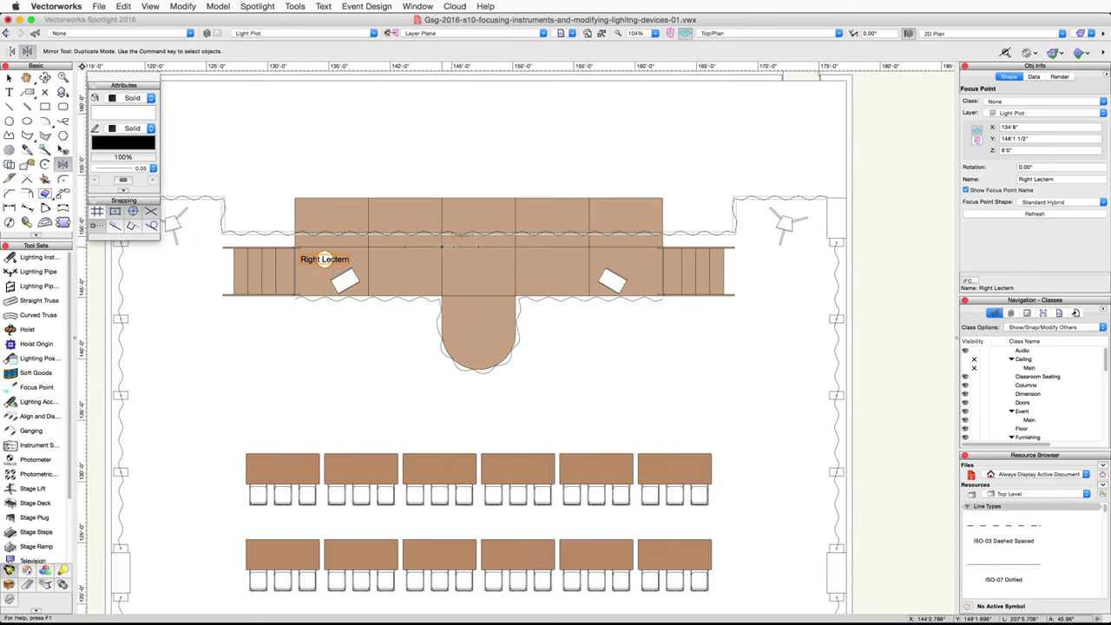
{"action": "left_click", "coordinate": [477, 141]}
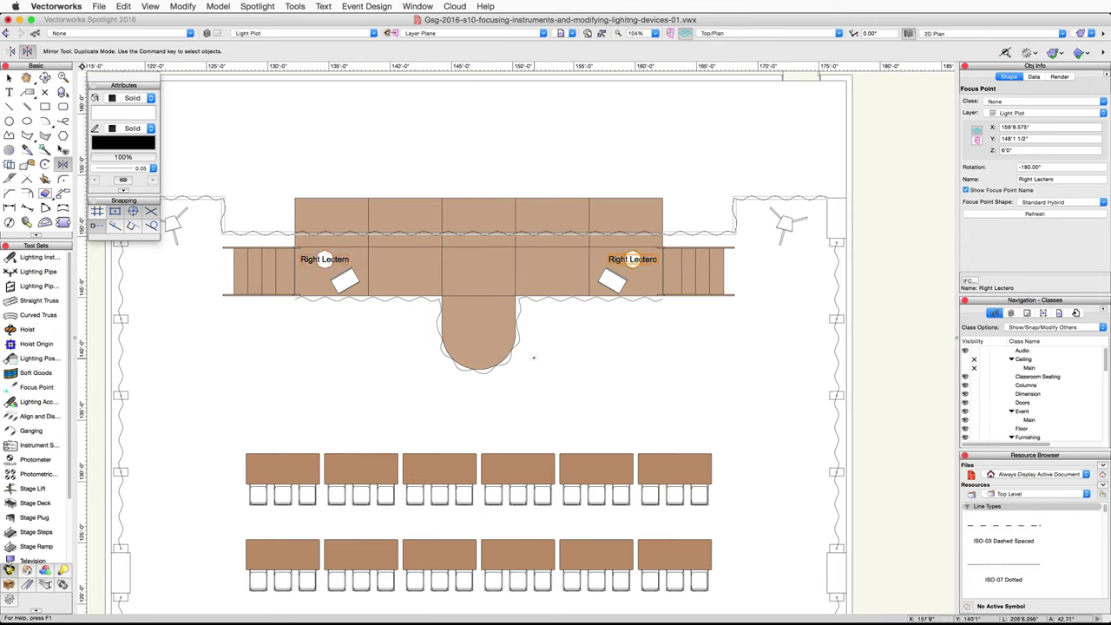
{"action": "left_click_drag", "start_coordinate": [1062, 179], "coordinate": [987, 178]}
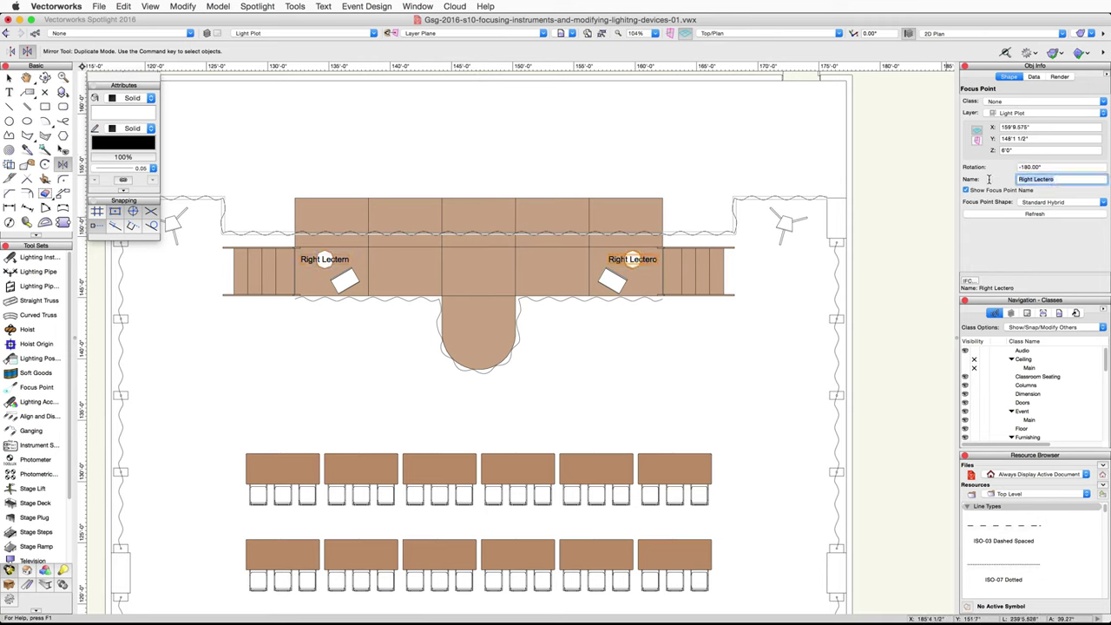
{"action": "type", "text": "Lef"}
- Copy the Left Lectern focus point onto the rounded front extension of the stage and name the copy Center Stage
{"action": "left_click", "coordinate": [10, 78]}
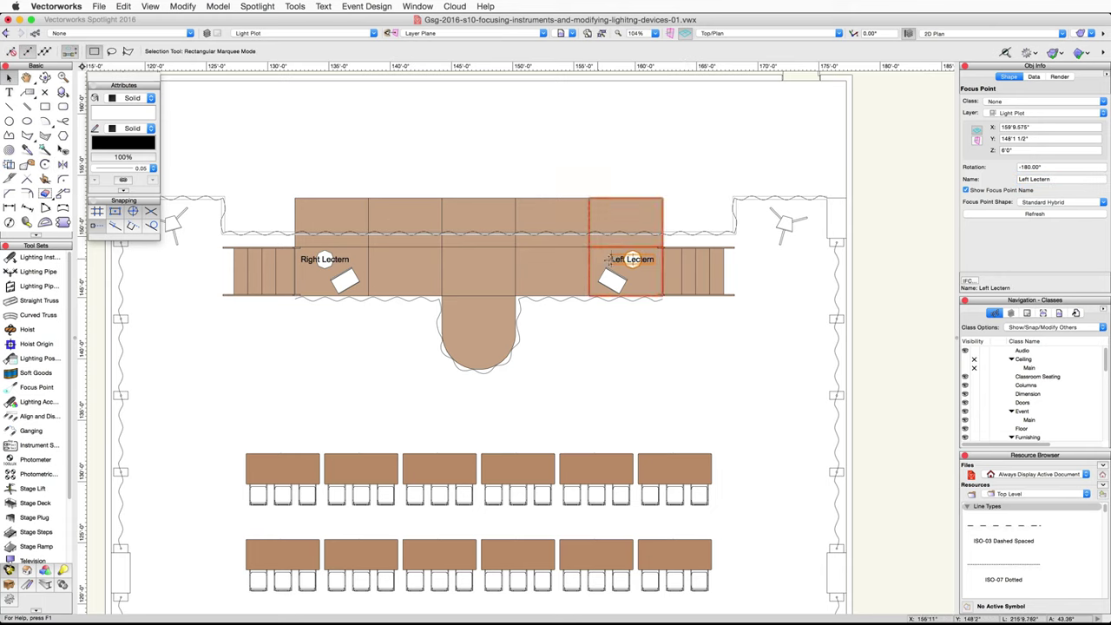
{"action": "left_click", "coordinate": [631, 260]}
{"action": "left_click_drag", "start_coordinate": [631, 259], "coordinate": [483, 324]}
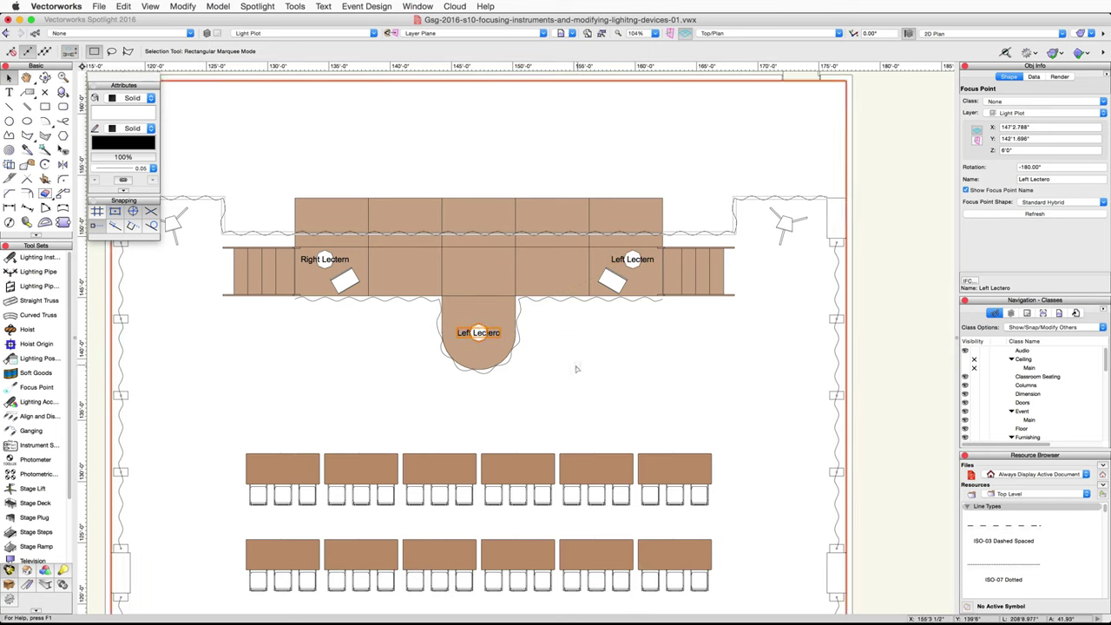
{"action": "left_click", "coordinate": [1017, 178]}
{"action": "type", "text": "Center Stage"}
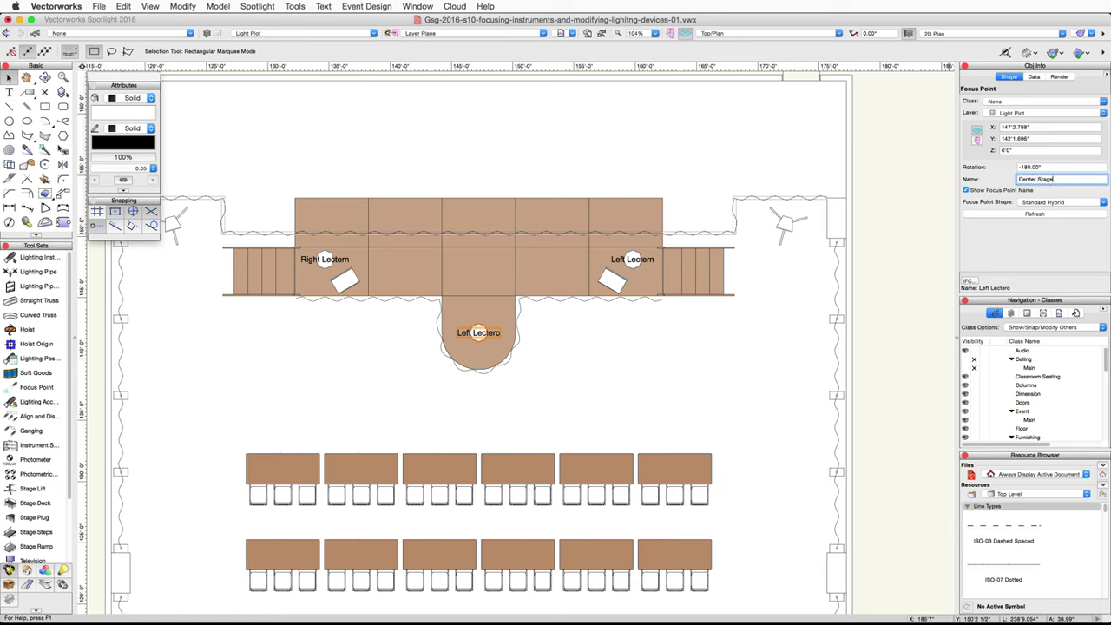
{"action": "key", "text": "Tab"}
- Change the focus point shape of all three focus points to Standard 2D
{"action": "left_click", "coordinate": [631, 258], "text": "shift"}
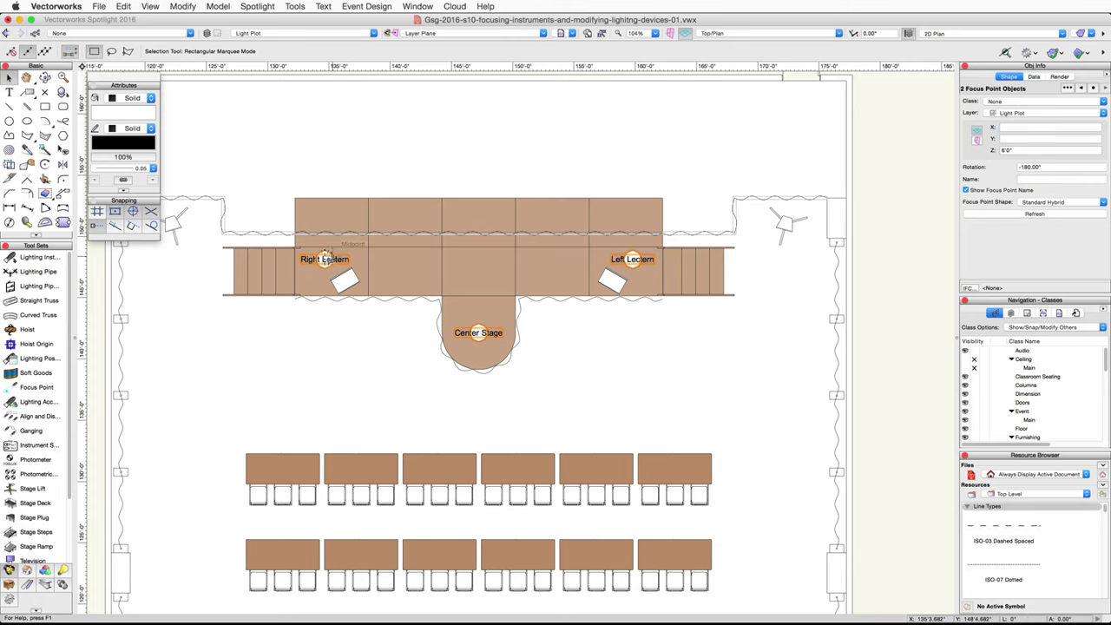
{"action": "left_click", "coordinate": [324, 259], "text": "shift"}
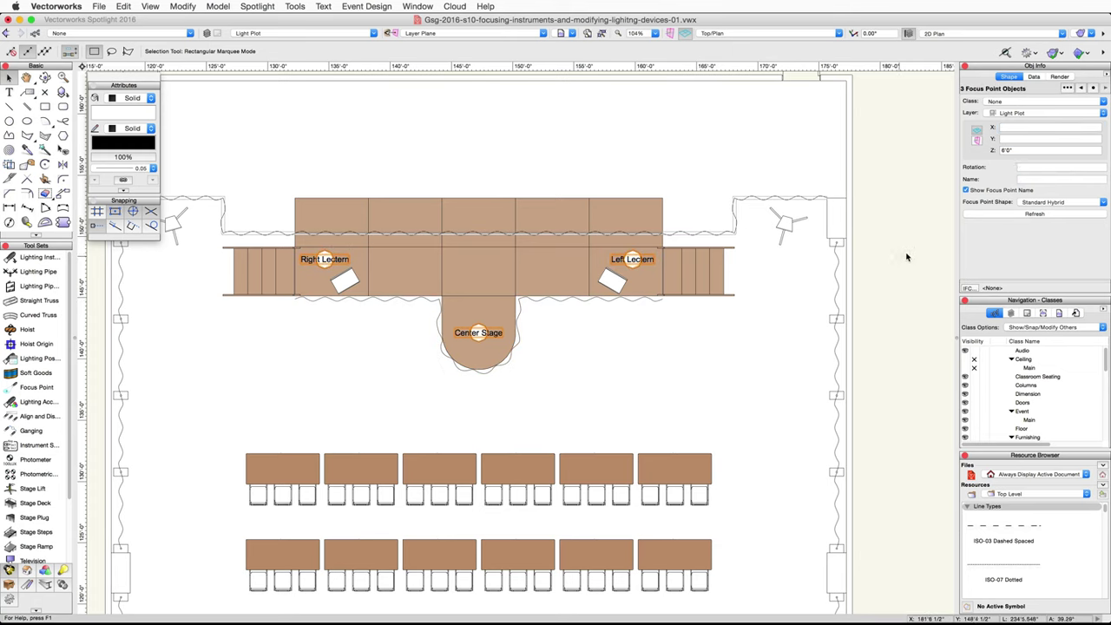
{"action": "left_click", "coordinate": [1070, 202]}
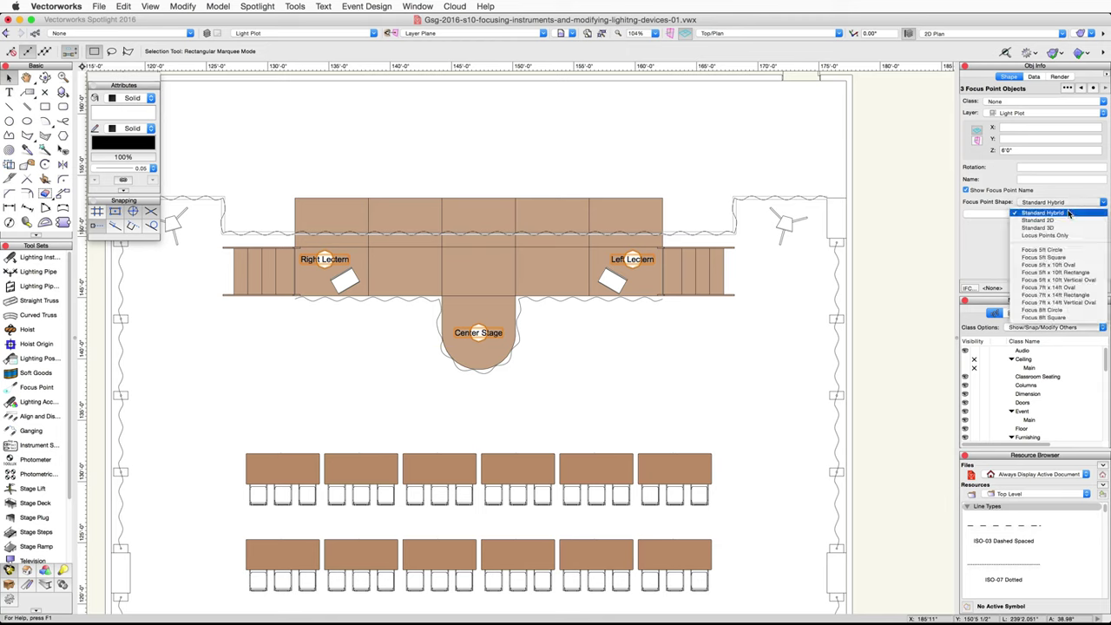
{"action": "left_click", "coordinate": [1065, 222]}
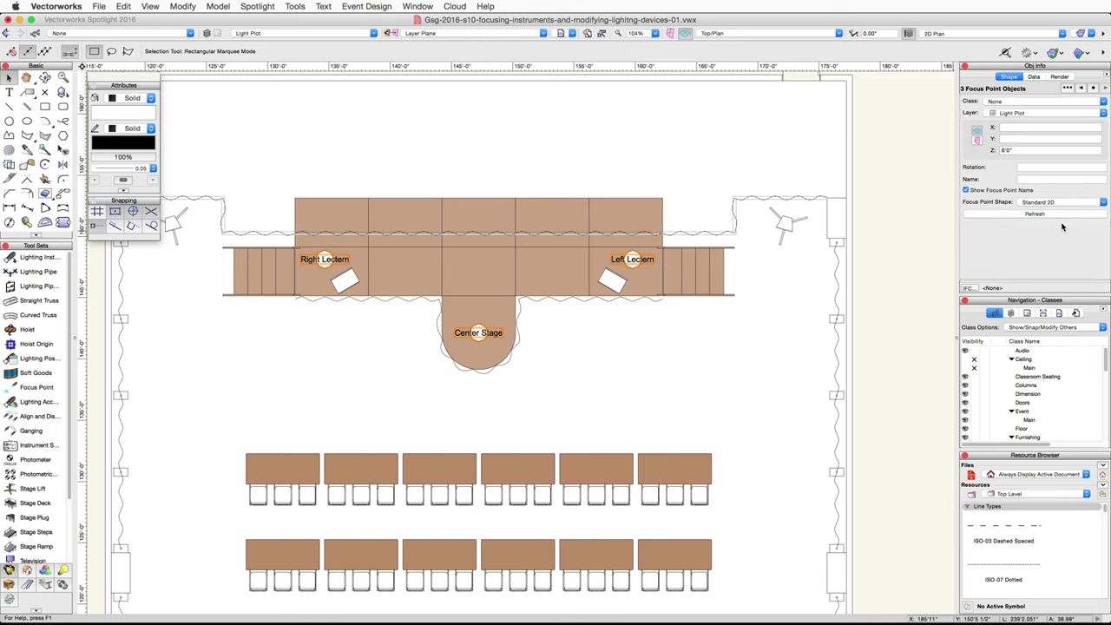
- Assign the three focus points to a new class named Focus Points
{"action": "left_click", "coordinate": [1098, 103]}
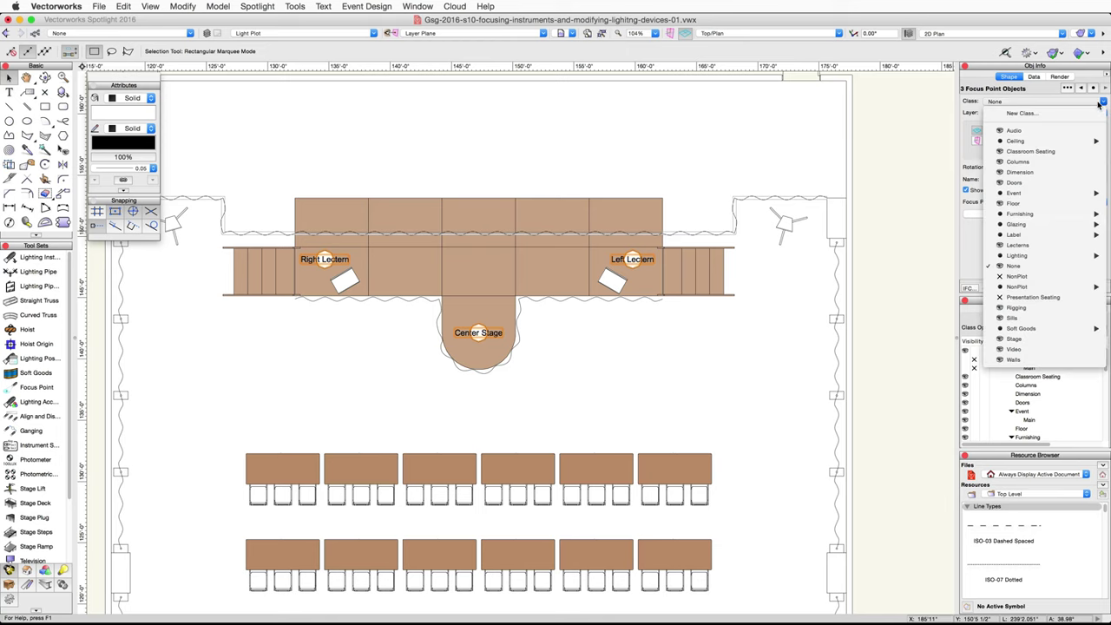
{"action": "left_click", "coordinate": [1089, 113]}
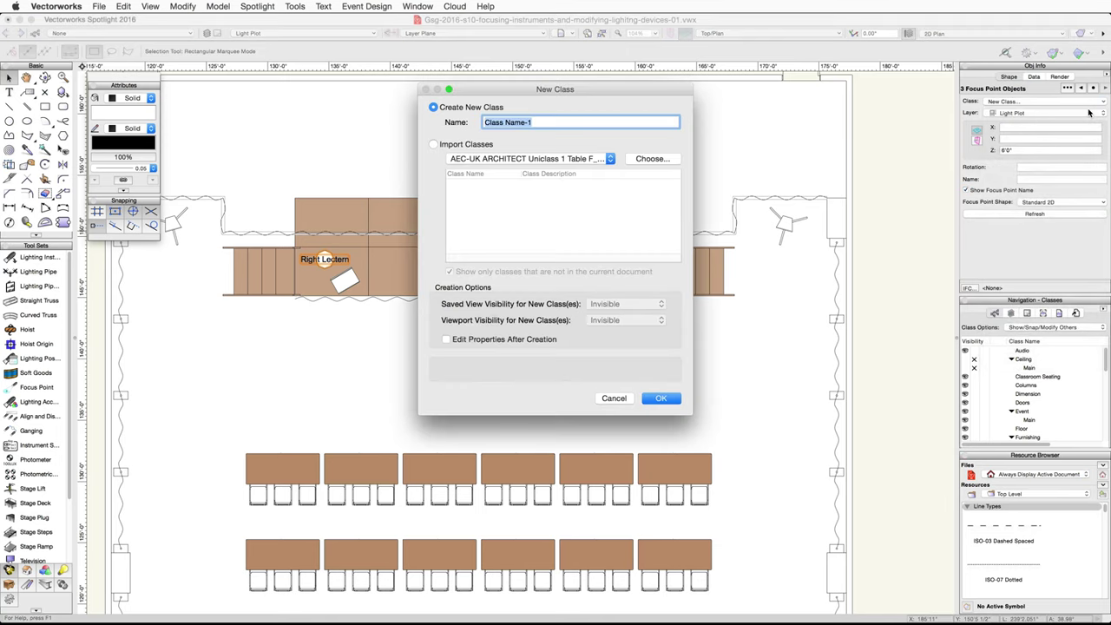
{"action": "type", "text": "Focus Points"}
{"action": "left_click", "coordinate": [661, 399]}
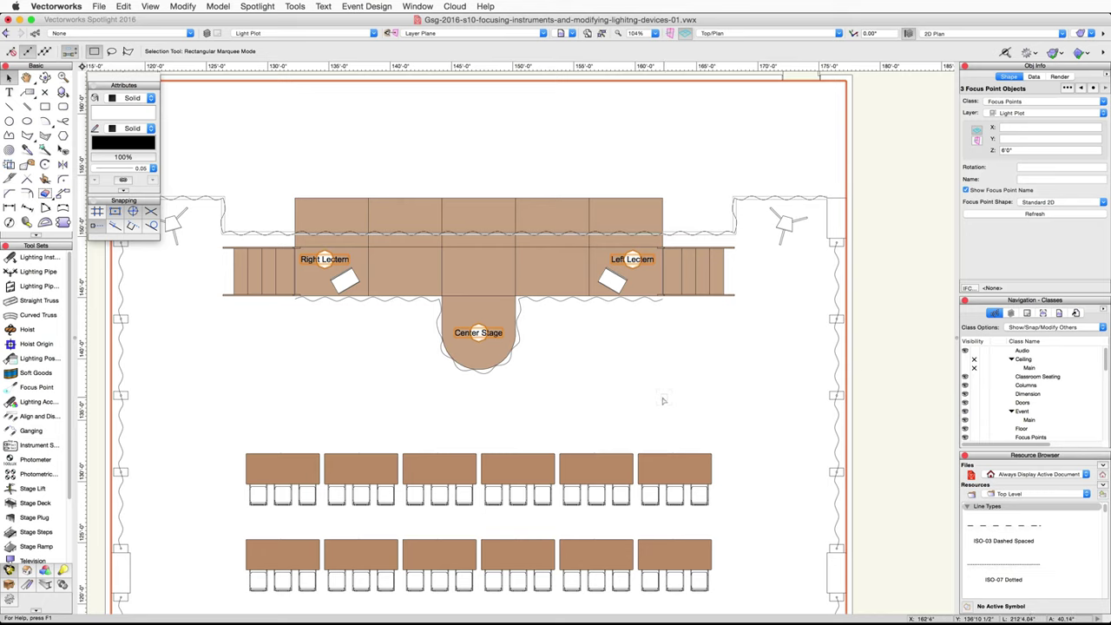
- Focus the first and seventh instruments on the Main FOH truss, counted from the left, on the Right Lectern focus point
{"action": "scroll", "coordinate": [661, 401], "scroll_direction": "down", "scroll_amount": 3}
{"action": "mouse_move", "coordinate": [714, 509]}
{"action": "middle_mouse_down"}
{"action": "mouse_move", "coordinate": [651, 216]}
{"action": "mouse_move", "coordinate": [518, 330]}
{"action": "middle_mouse_up"}
{"action": "left_click", "coordinate": [432, 361]}
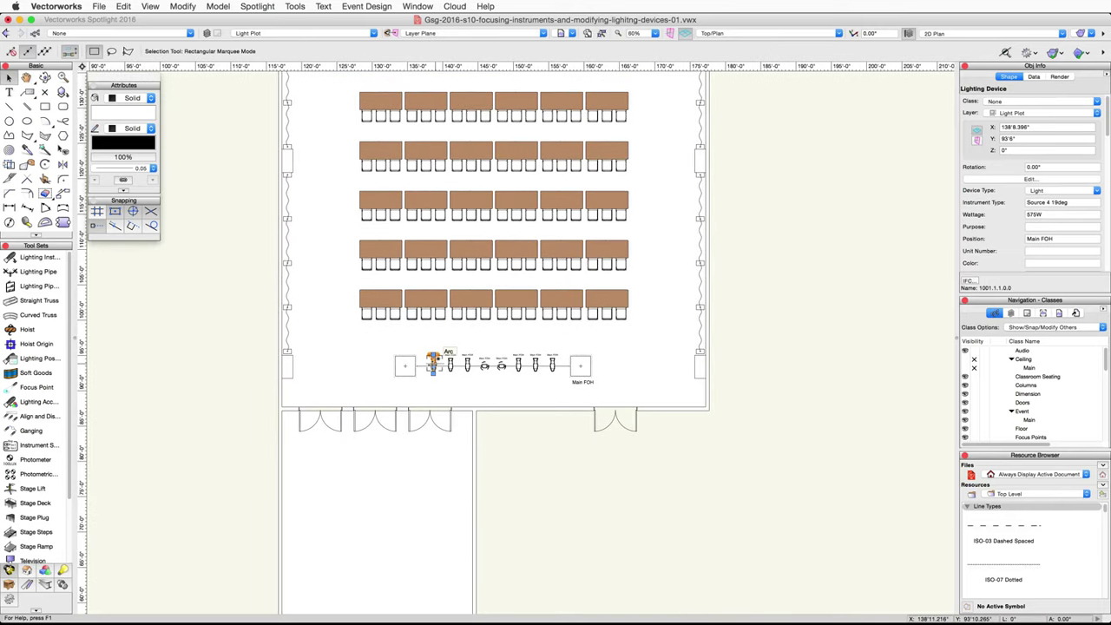
{"action": "left_click", "coordinate": [535, 365], "text": "shift"}
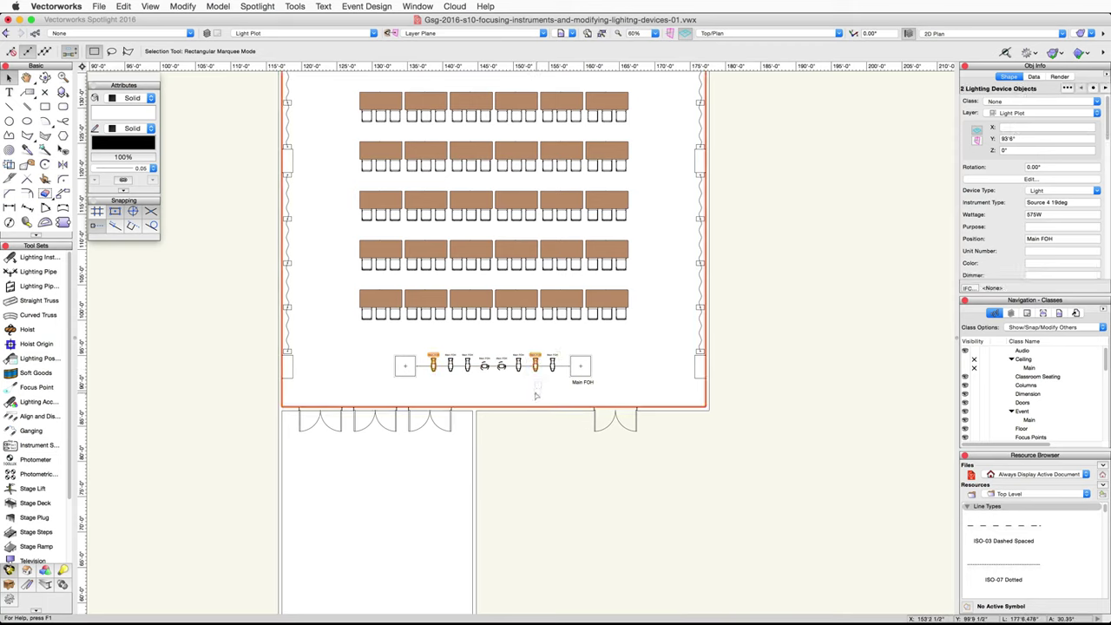
{"action": "right_click", "coordinate": [534, 363]}
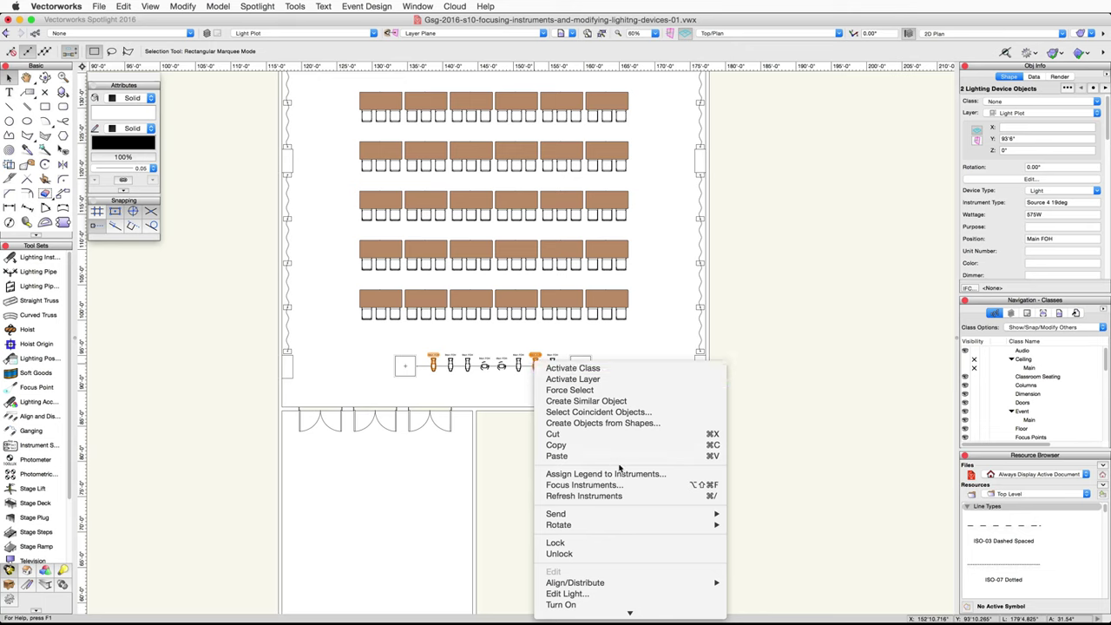
{"action": "left_click", "coordinate": [638, 487]}
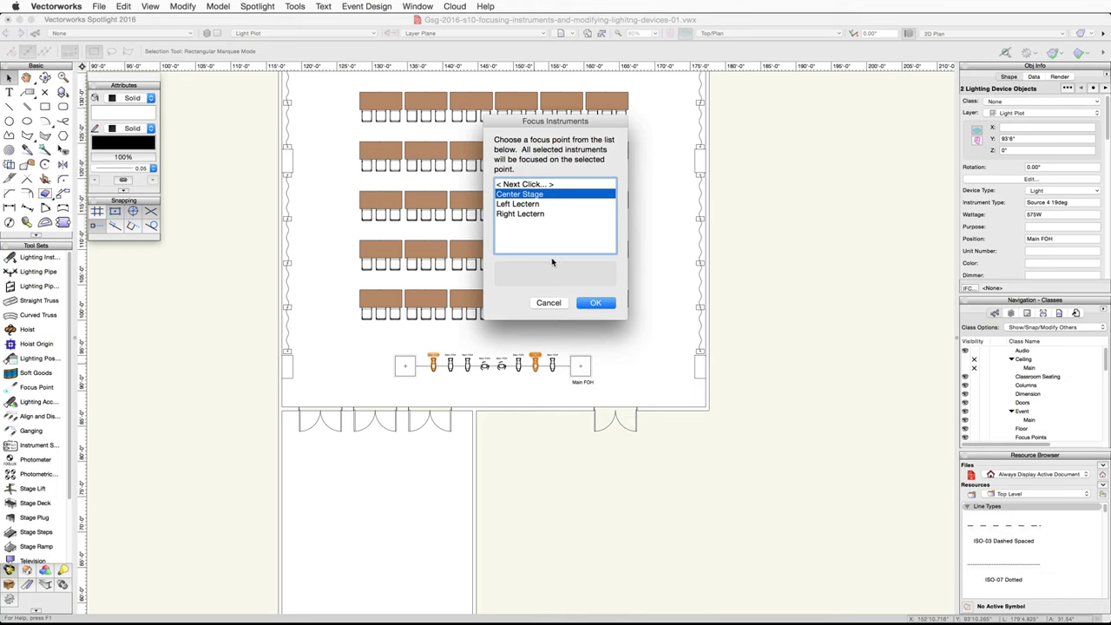
{"action": "left_click", "coordinate": [533, 214]}
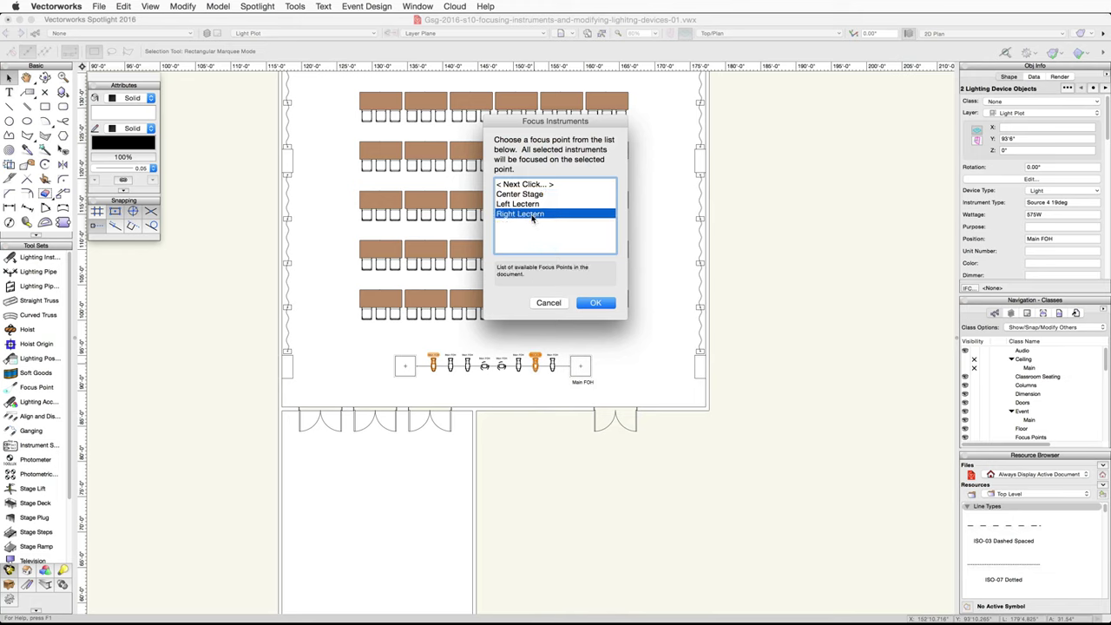
{"action": "left_click", "coordinate": [587, 302]}
- Focus the second and eighth instruments on the Main FOH truss on the Left Lectern focus point
{"action": "scroll", "coordinate": [461, 390], "scroll_direction": "up", "scroll_amount": 4}
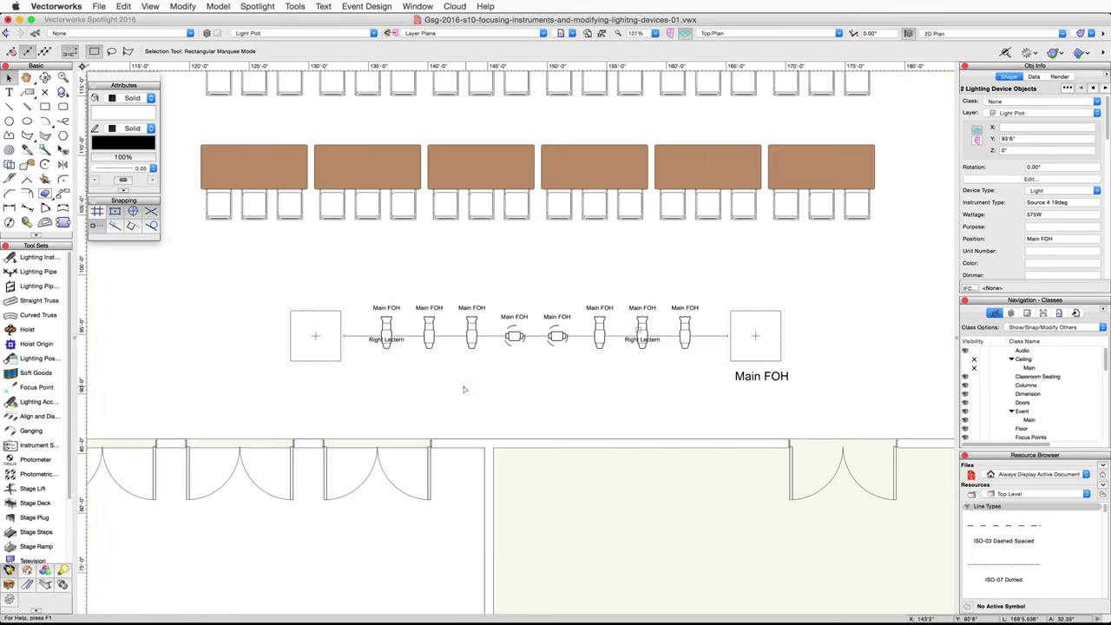
{"action": "middle_click_drag", "start_coordinate": [541, 390], "coordinate": [512, 432]}
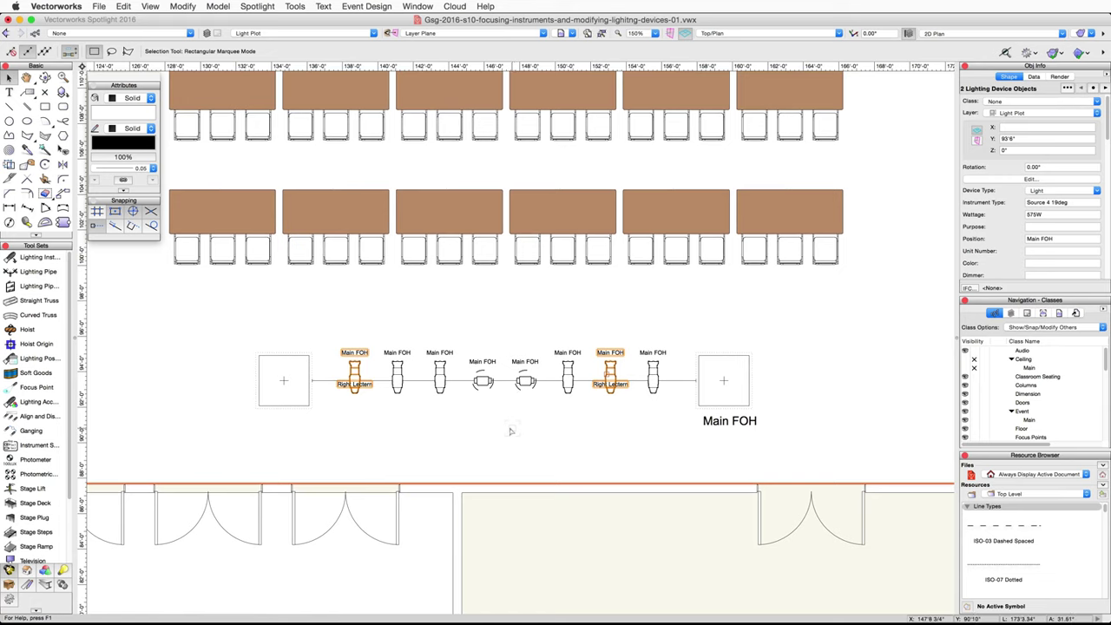
{"action": "left_click", "coordinate": [651, 382]}
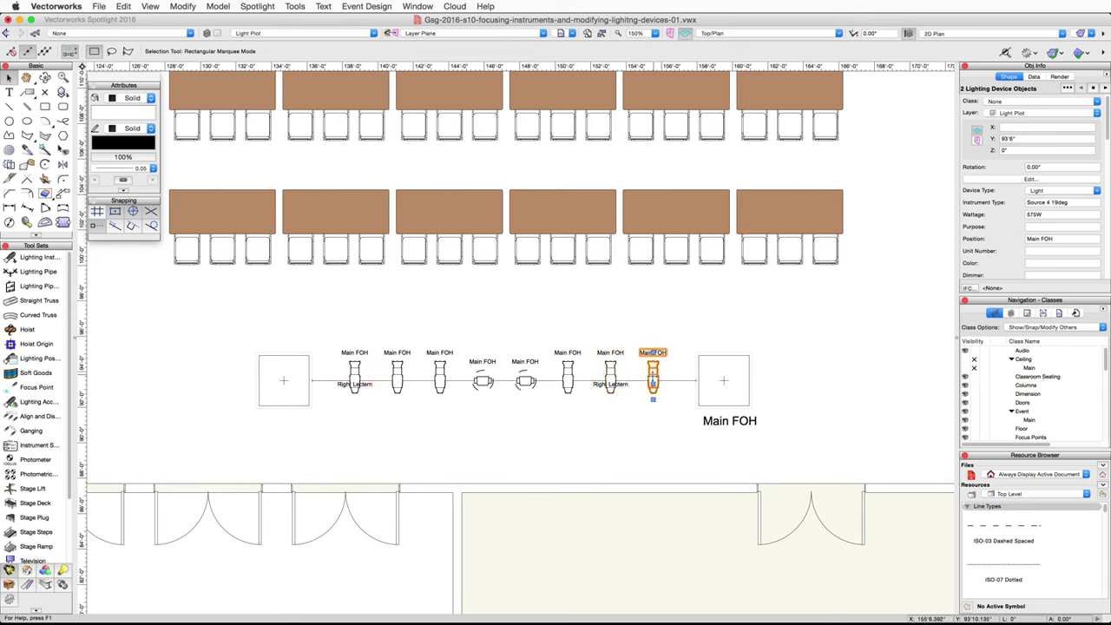
{"action": "left_click", "coordinate": [396, 374], "text": "shift"}
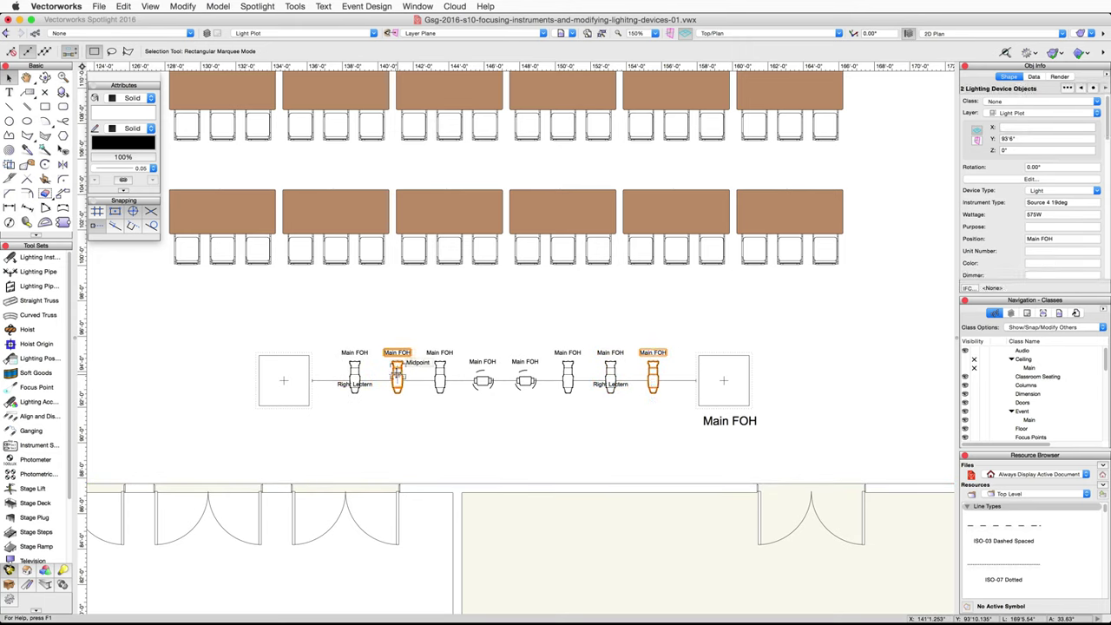
{"action": "right_click", "coordinate": [397, 371]}
{"action": "left_click", "coordinate": [460, 493]}
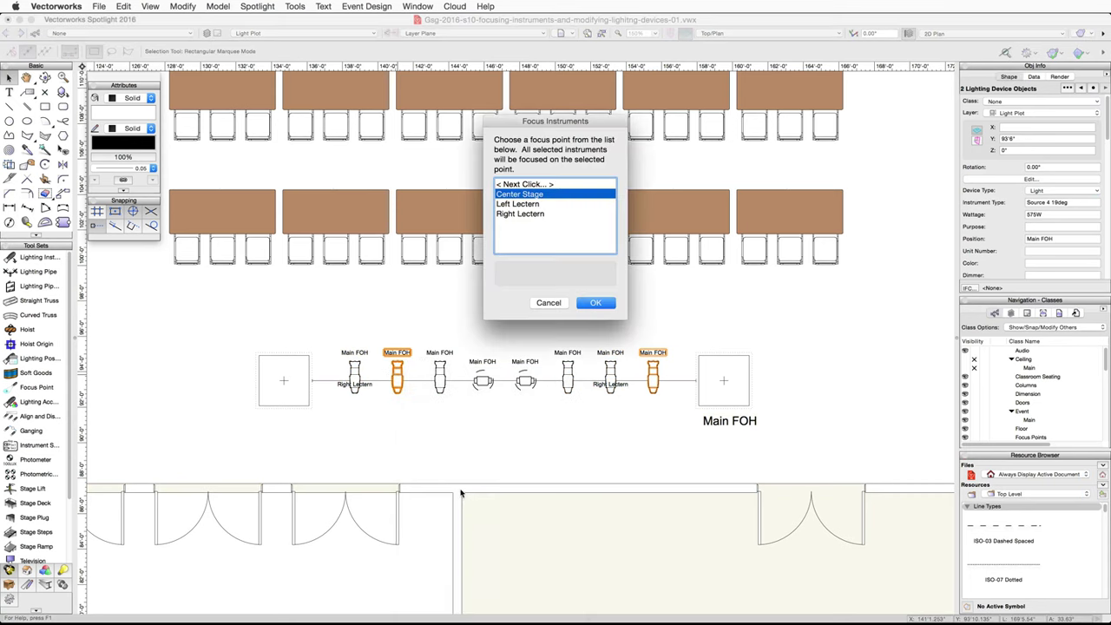
{"action": "left_click", "coordinate": [529, 204]}
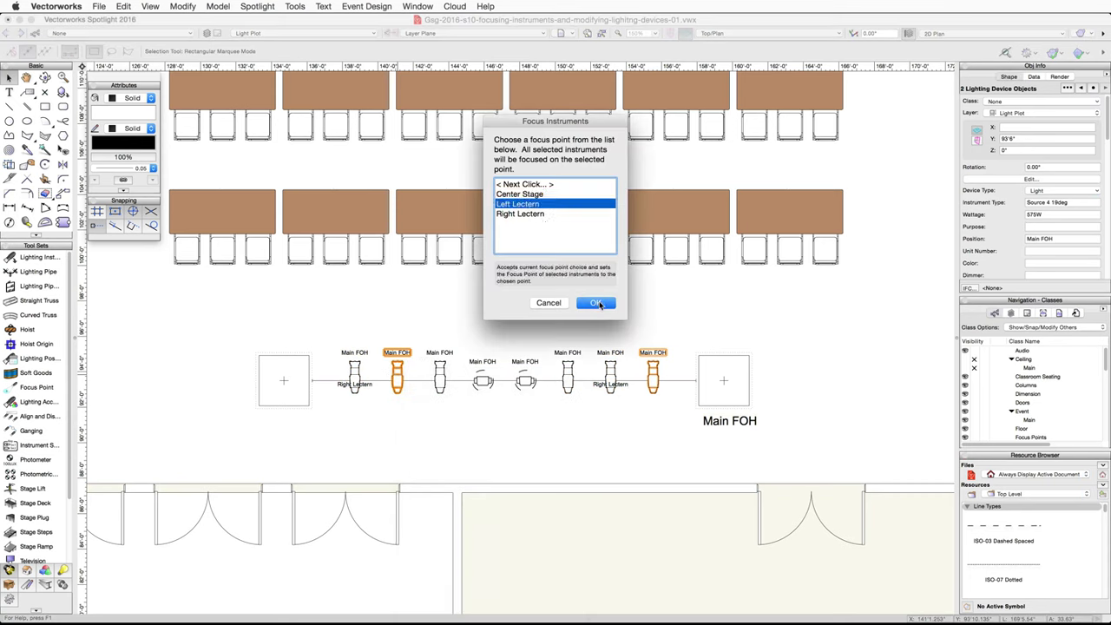
{"action": "left_click", "coordinate": [595, 302]}
- Focus the third and sixth instruments on the Main FOH truss on the Center Stage focus point
{"action": "left_click", "coordinate": [440, 373]}
{"action": "left_click", "coordinate": [566, 372], "text": "shift"}
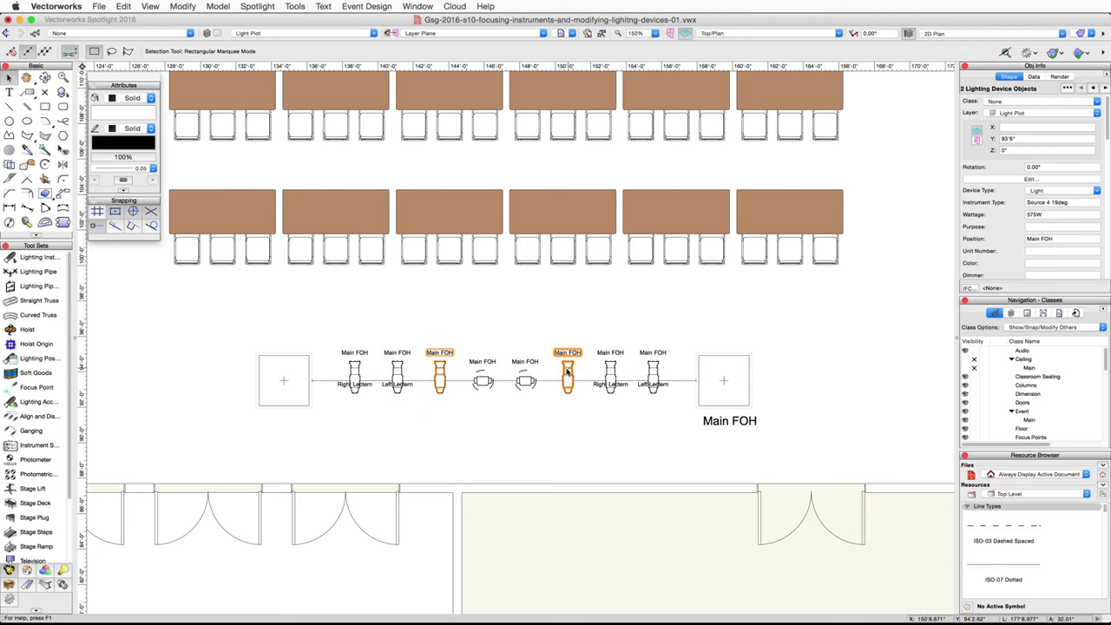
{"action": "right_click", "coordinate": [568, 369]}
{"action": "left_click", "coordinate": [612, 491]}
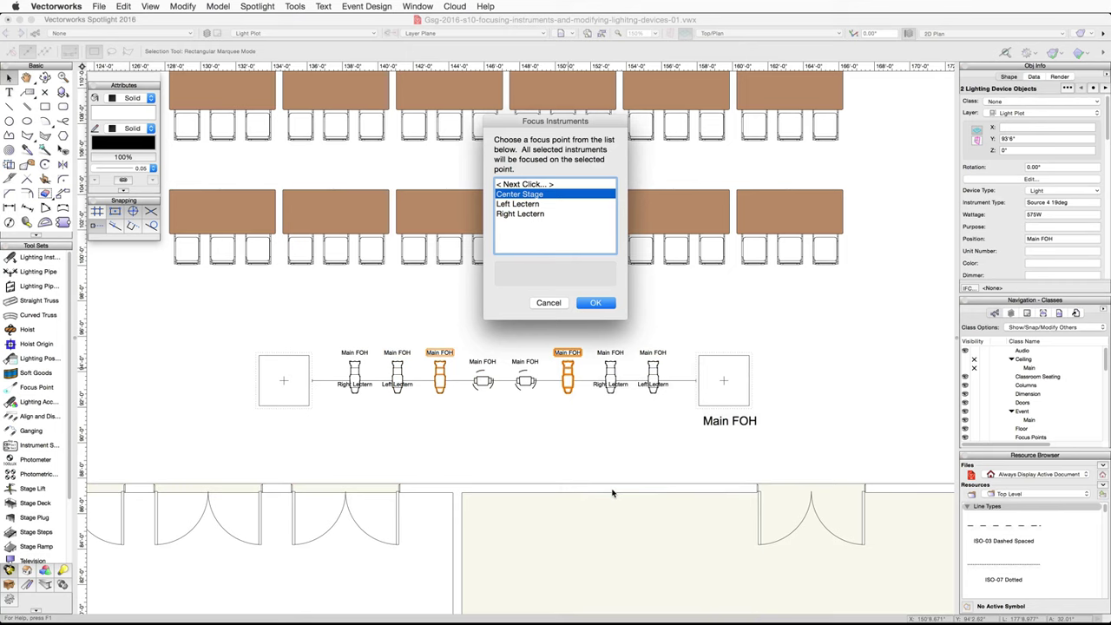
{"action": "left_click", "coordinate": [588, 301]}
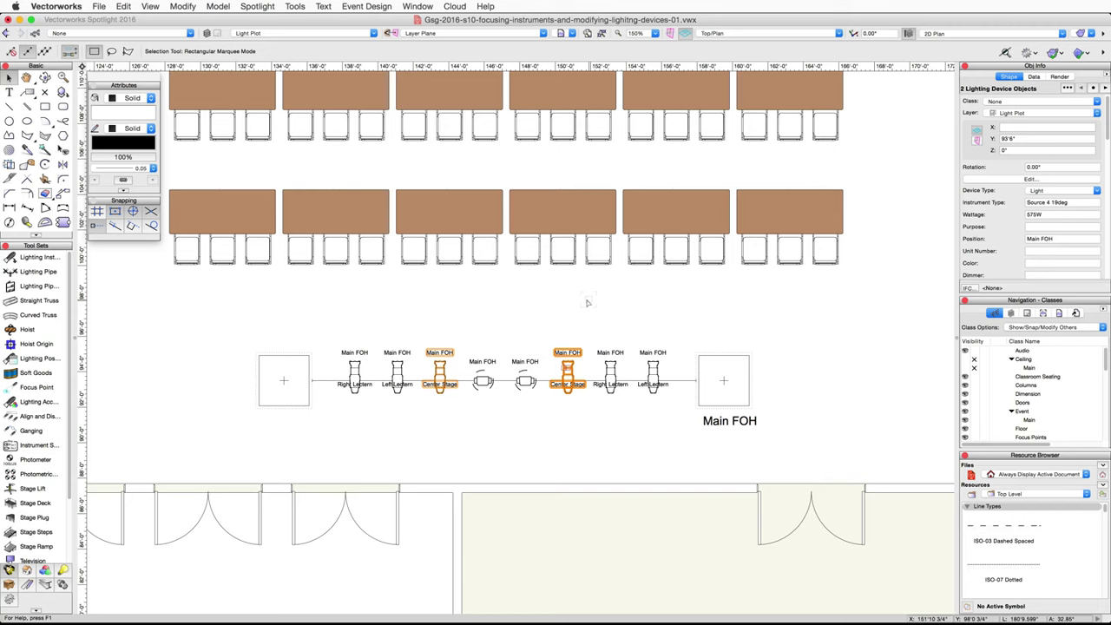
- Set the color of the two outermost instruments on the Main FOH truss to R02
{"action": "left_click", "coordinate": [357, 368]}
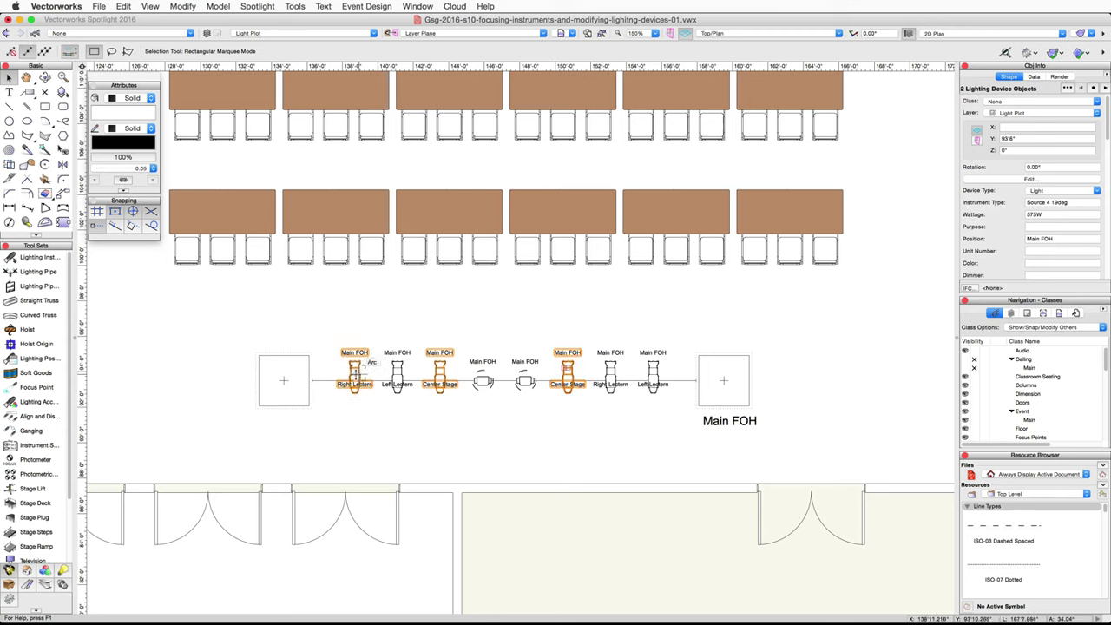
{"action": "left_click", "coordinate": [653, 369], "text": "shift"}
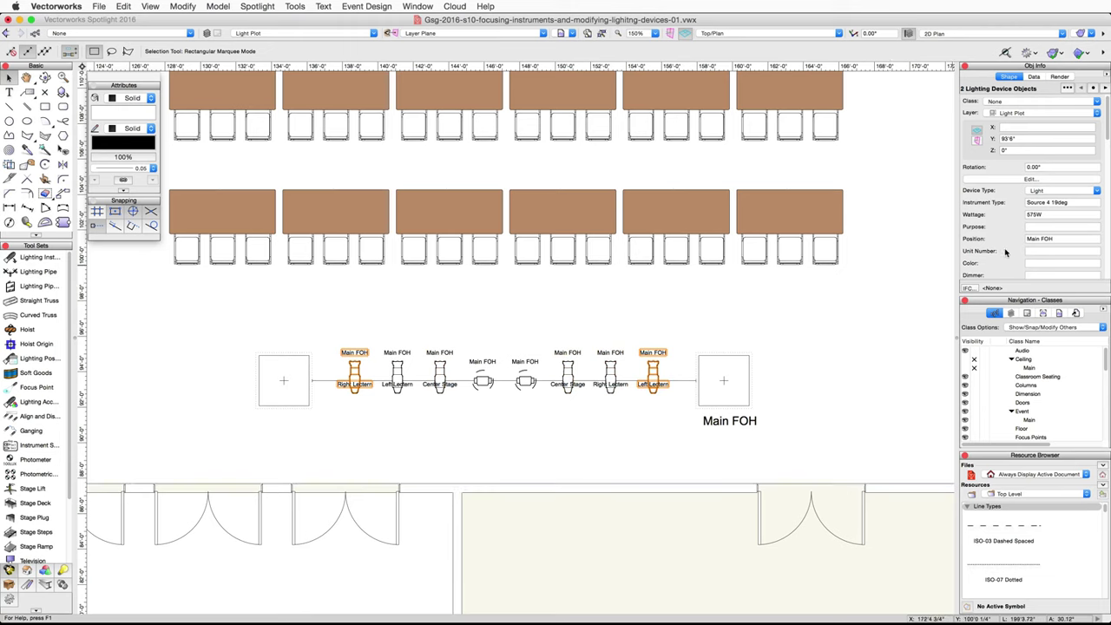
{"action": "left_click", "coordinate": [1055, 264]}
{"action": "type", "text": "R02"}
{"action": "key", "text": "Tab"}
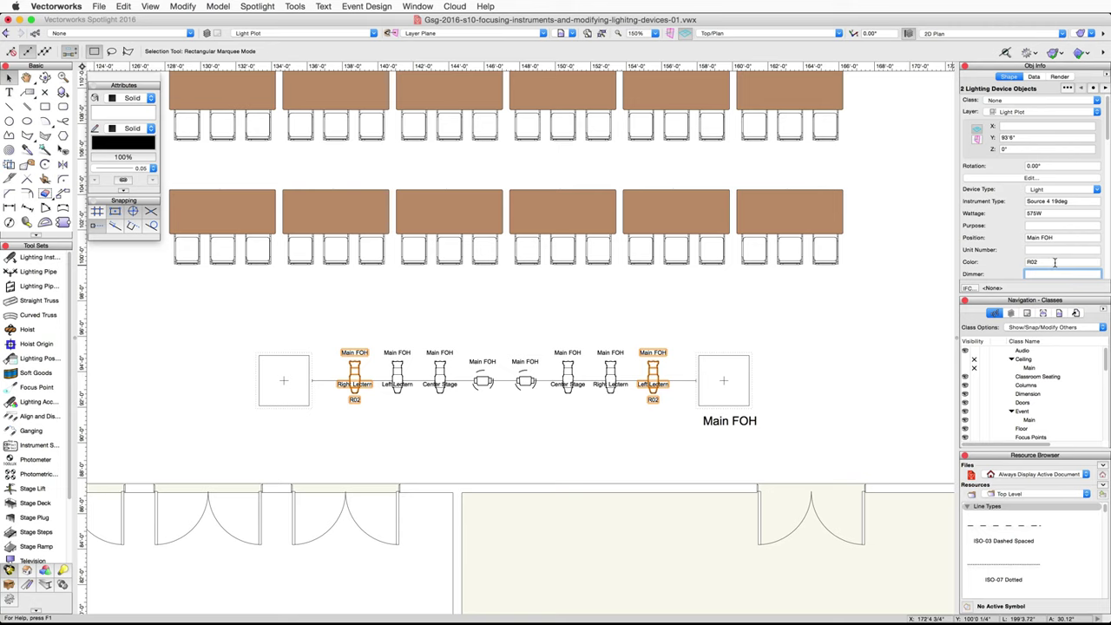
- Turn on Draw Beam for the two outermost instruments on the Main FOH truss
{"action": "scroll", "coordinate": [1055, 262], "scroll_direction": "down", "scroll_amount": 10}
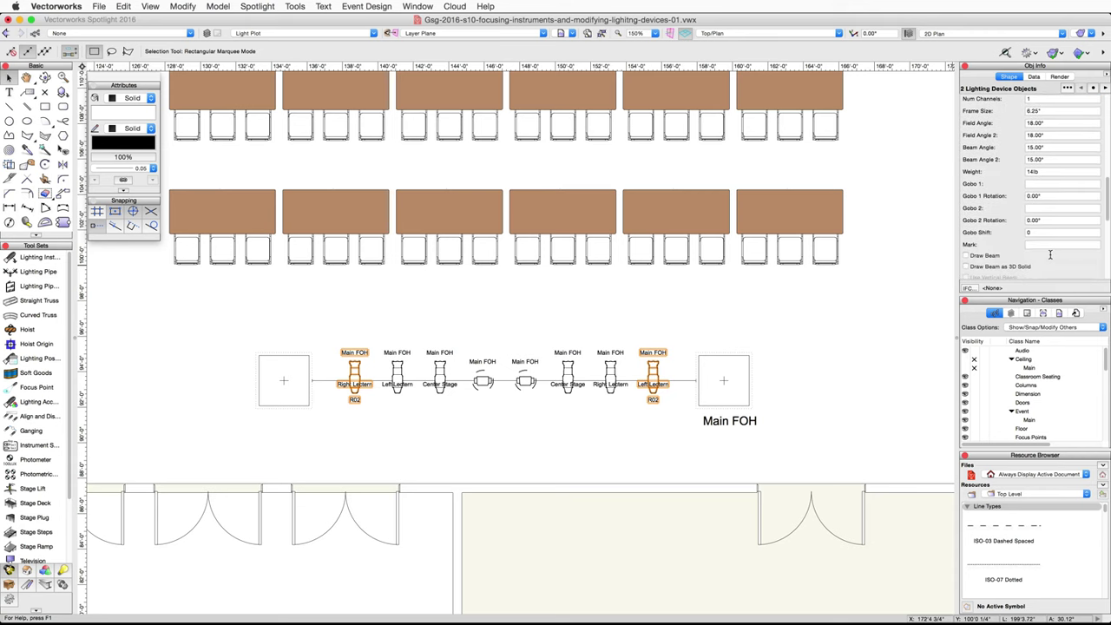
{"action": "left_click", "coordinate": [983, 255]}
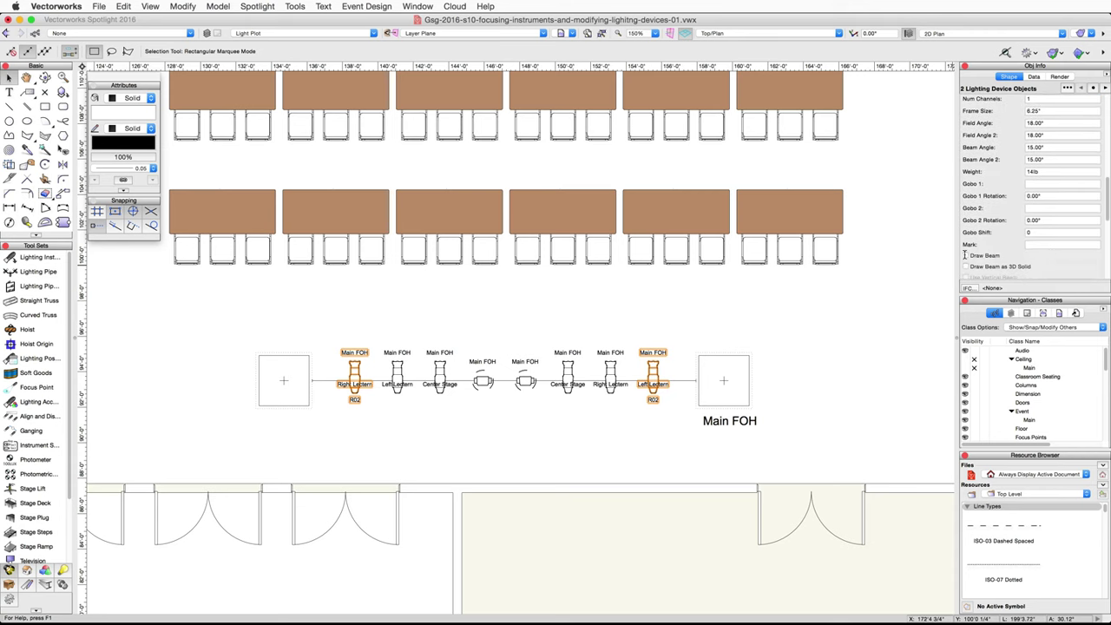
{"action": "left_click", "coordinate": [877, 318]}
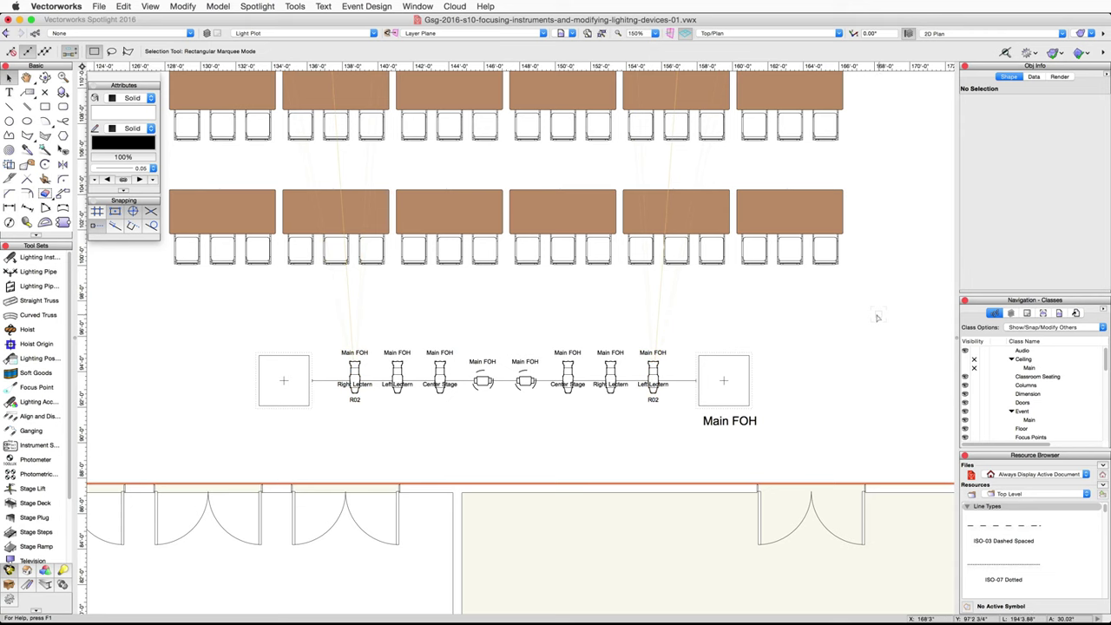
- Turn Draw Beam back off for the two outermost Main FOH instruments
{"action": "left_click", "coordinate": [652, 371]}
{"action": "left_click", "coordinate": [354, 371]}
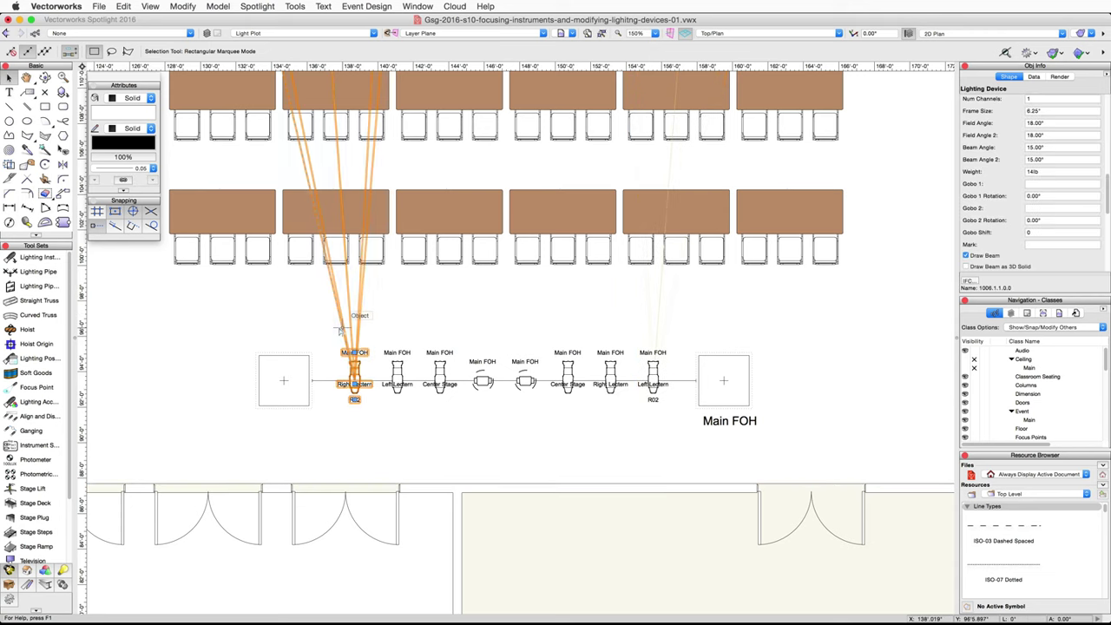
{"action": "left_click", "coordinate": [652, 371], "text": "shift"}
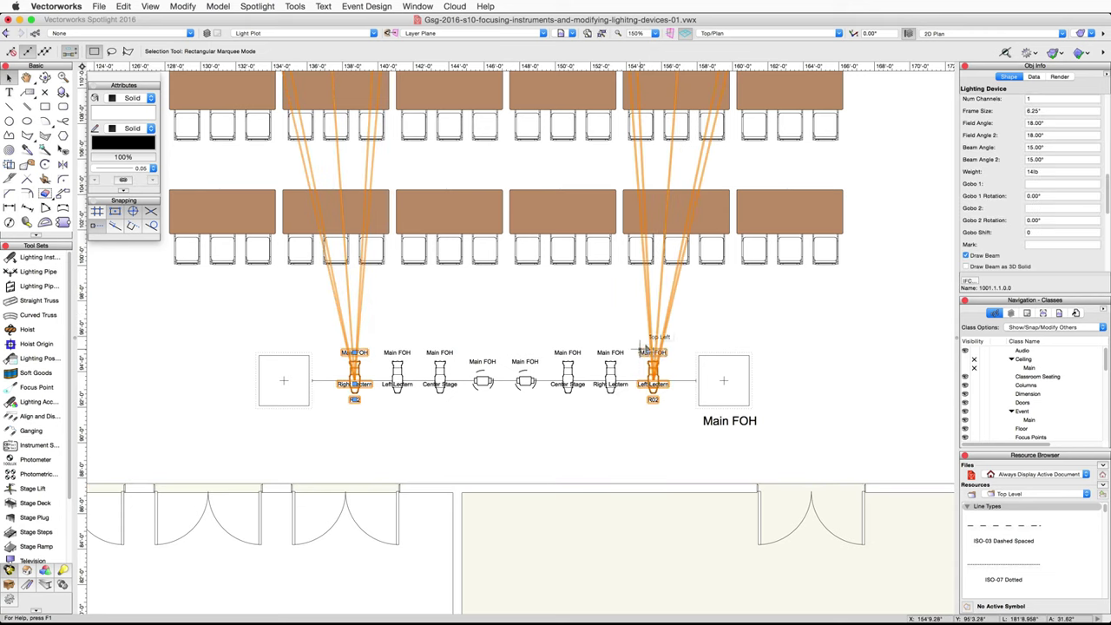
{"action": "left_click", "coordinate": [966, 256]}
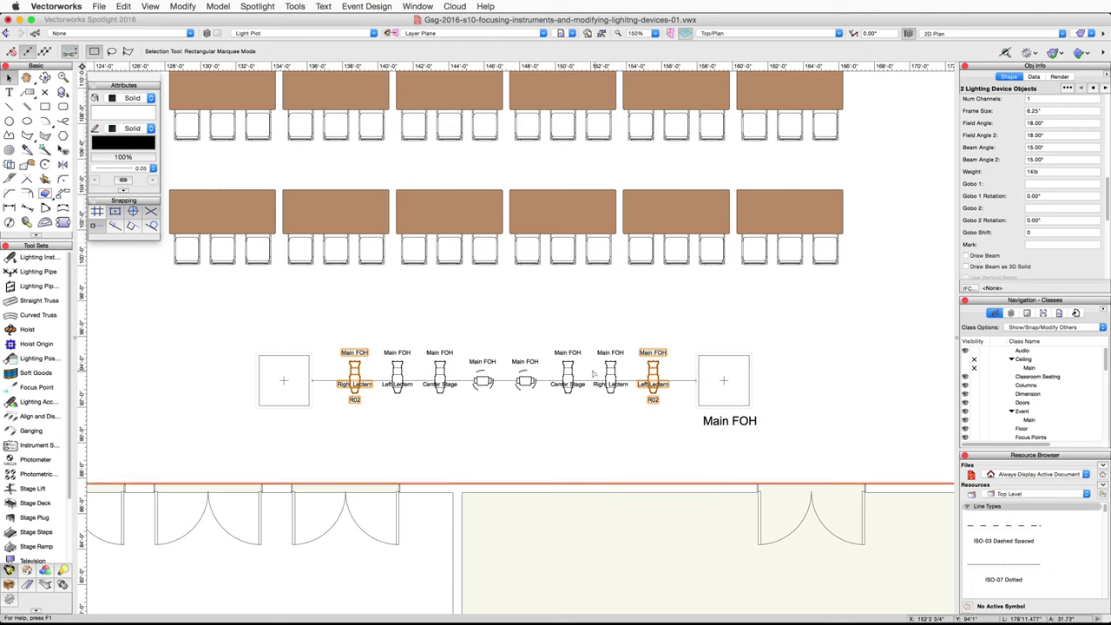
- Set the color of the second and seventh instruments on the Main FOH truss, counted from the left, to R60
{"action": "left_click", "coordinate": [607, 369]}
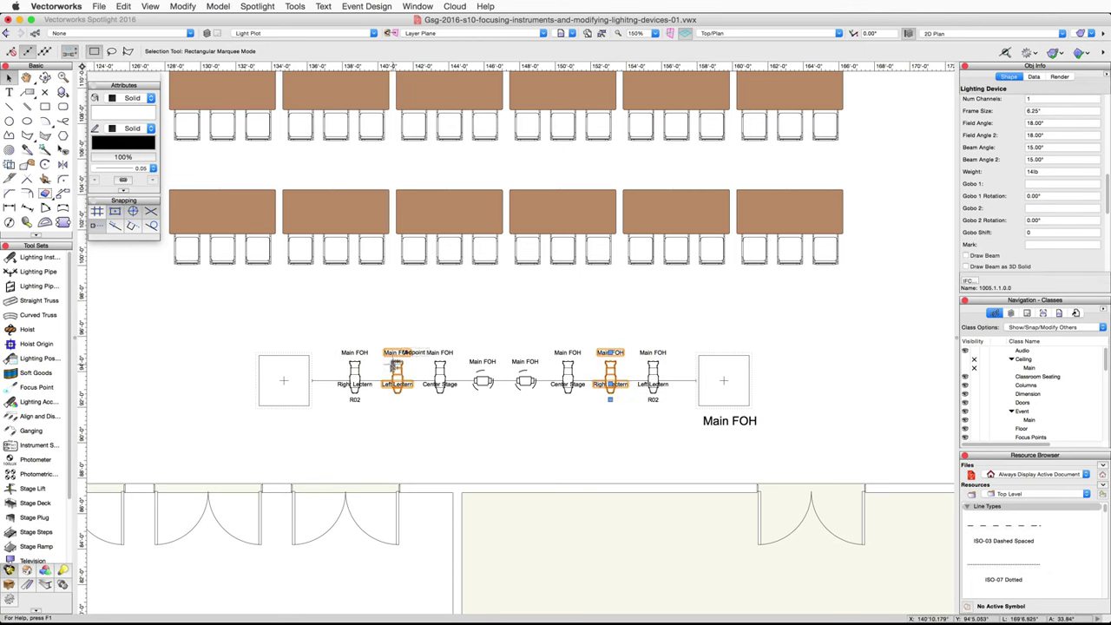
{"action": "left_click", "coordinate": [392, 365], "text": "shift"}
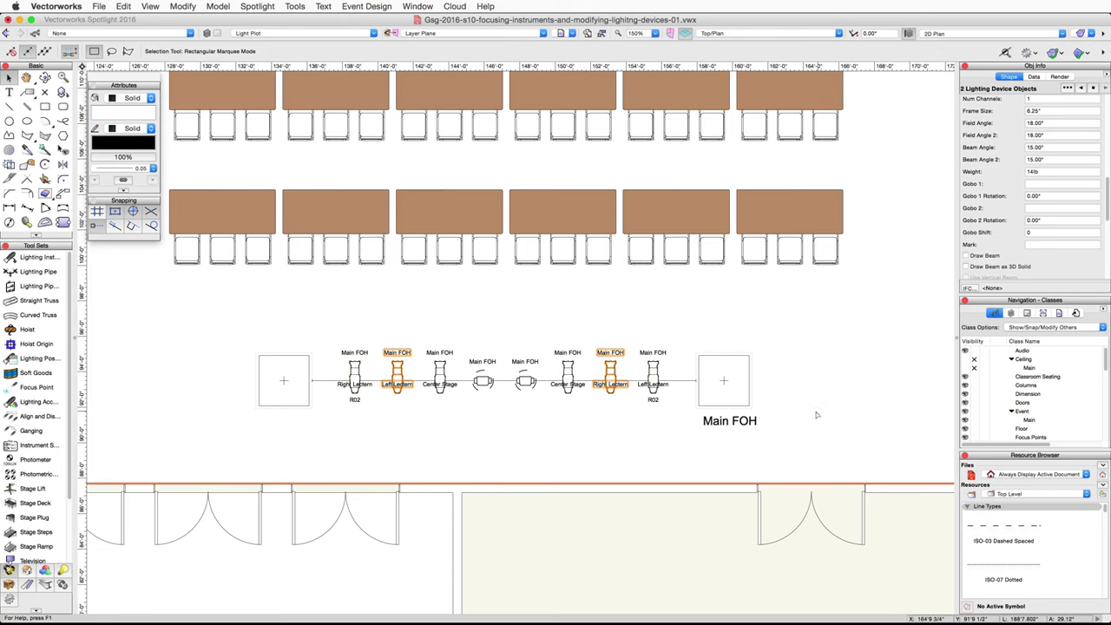
{"action": "scroll", "coordinate": [1044, 196], "scroll_direction": "up", "scroll_amount": 10}
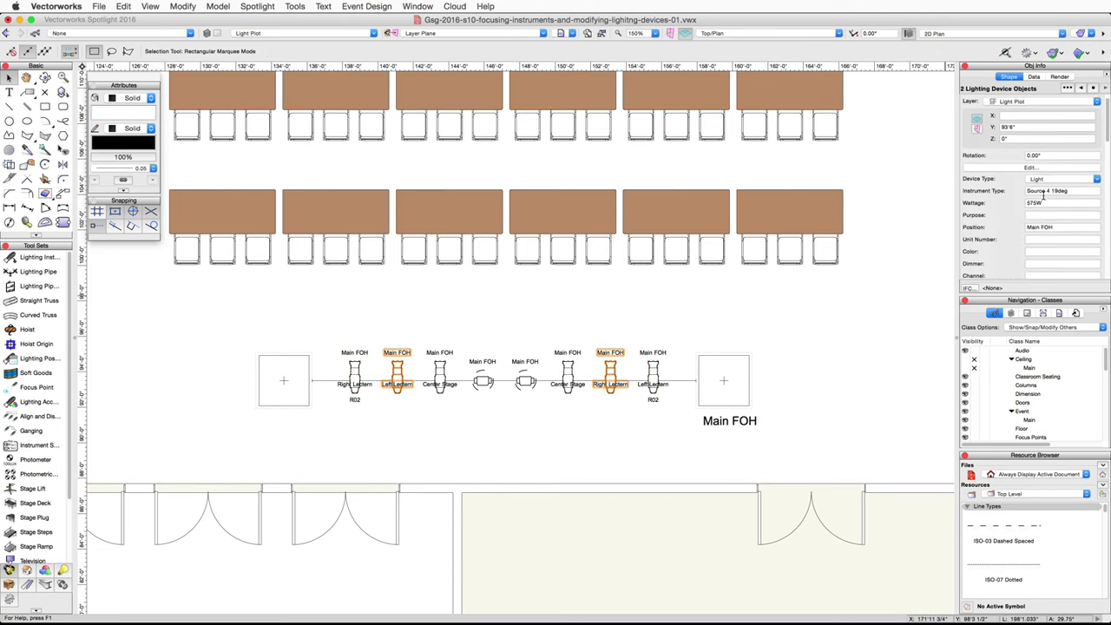
{"action": "left_click", "coordinate": [1038, 263]}
{"action": "type", "text": "R"}
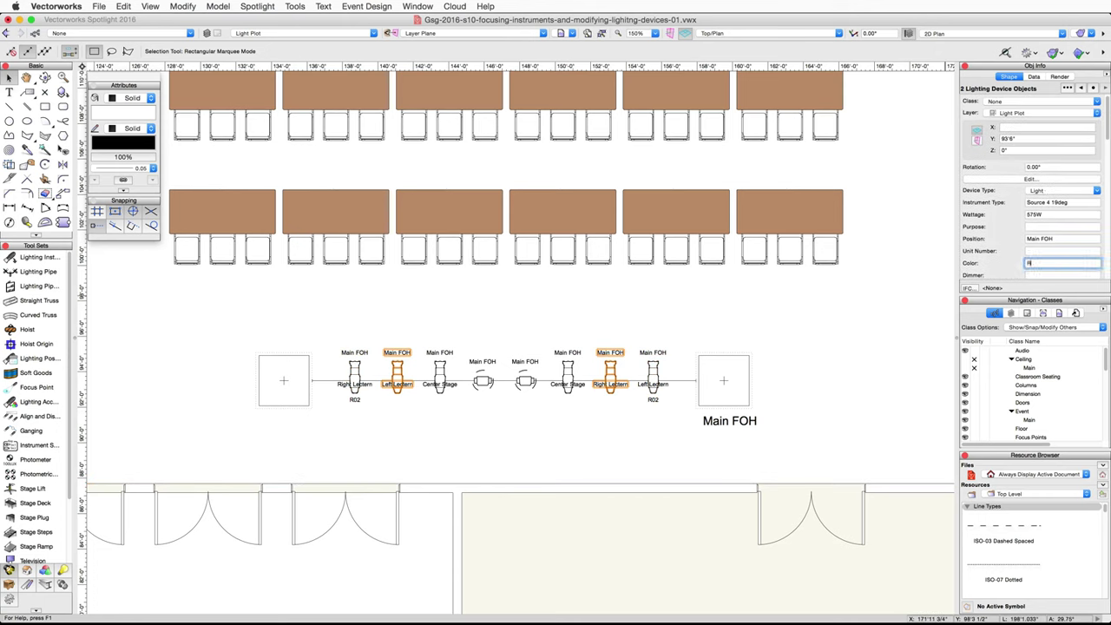
{"action": "type", "text": "60"}
{"action": "key", "text": "Tab"}
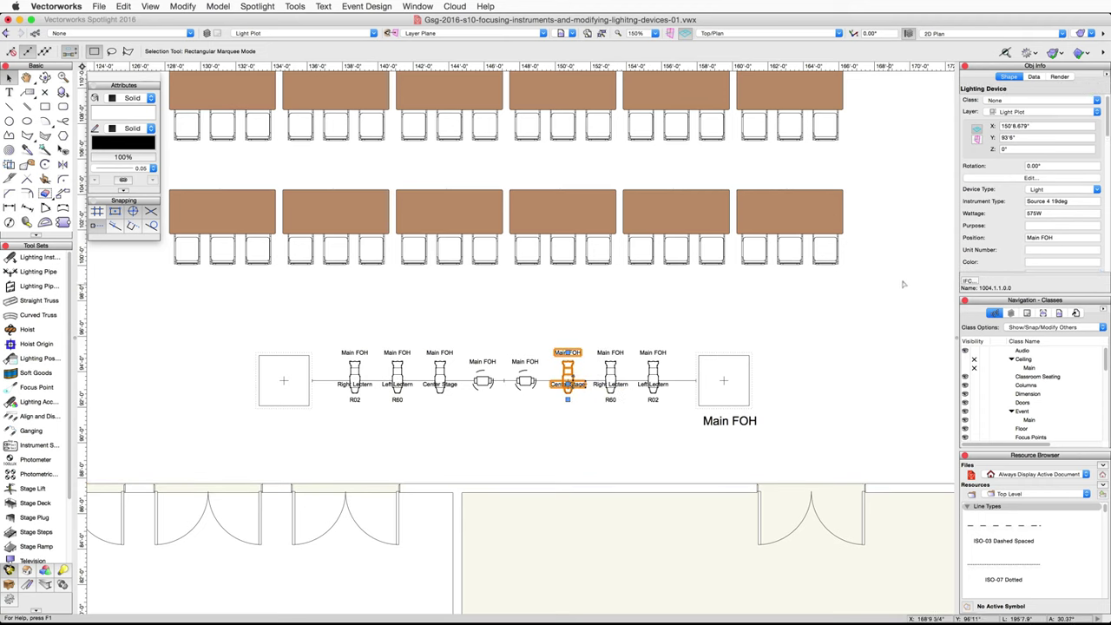
- Set the color of the sixth Main FOH instrument from the left to R60 and the third to R02
{"action": "left_click", "coordinate": [1032, 261]}
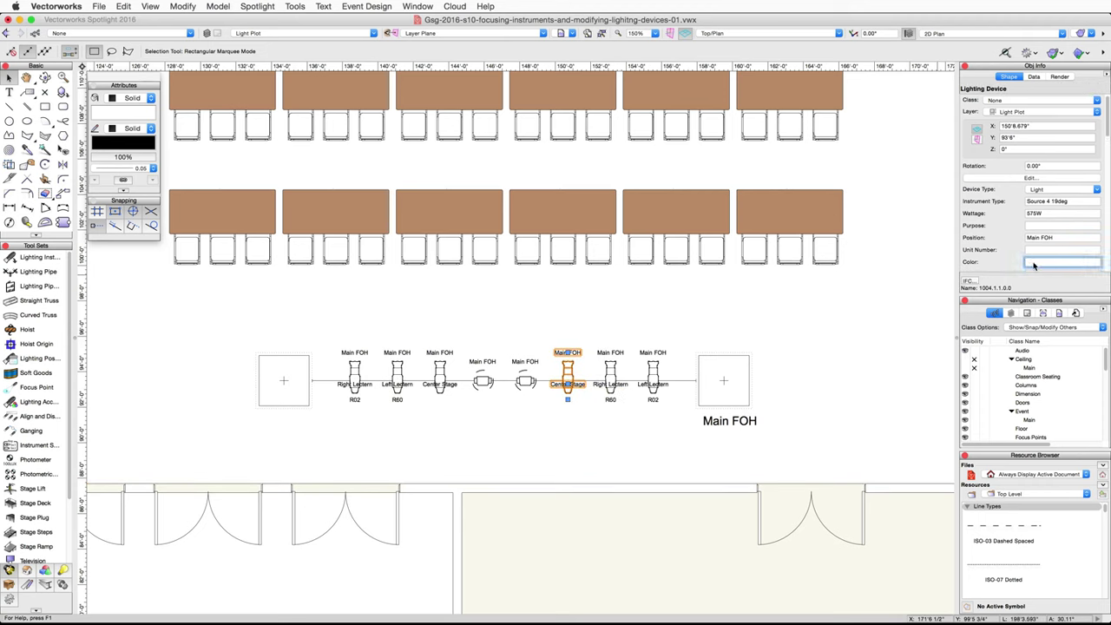
{"action": "key", "text": "Tab"}
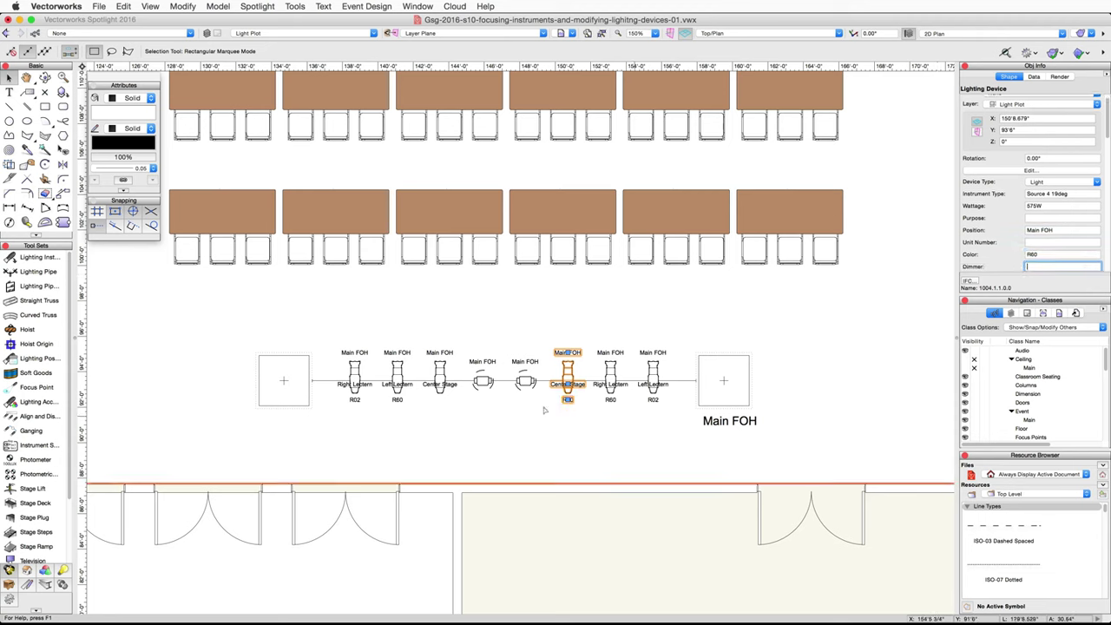
{"action": "left_click", "coordinate": [439, 368]}
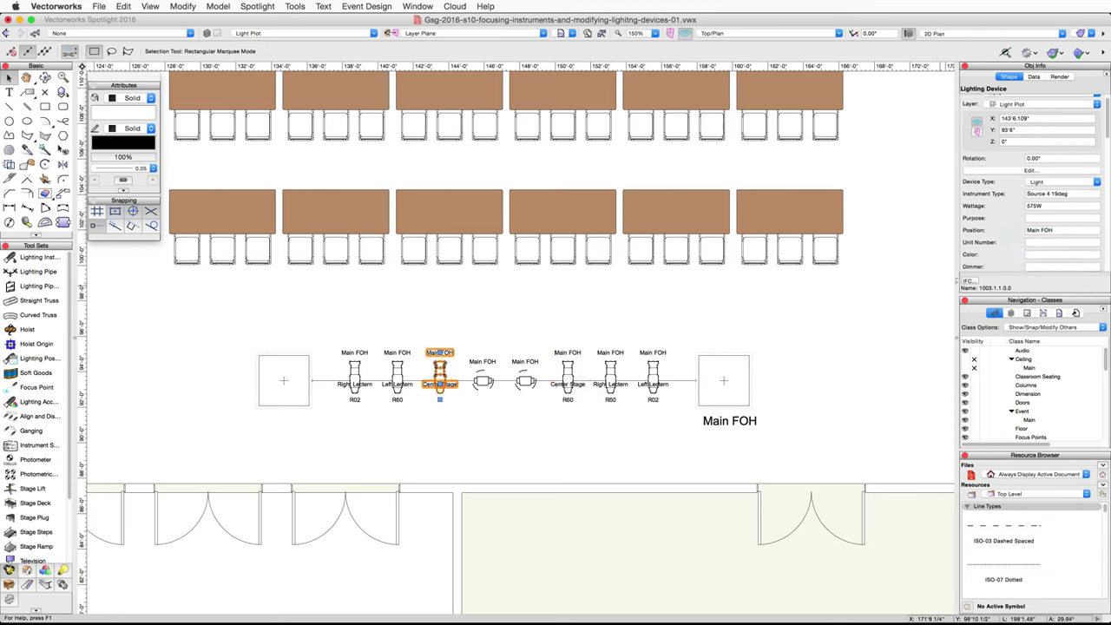
{"action": "left_click", "coordinate": [1032, 254]}
{"action": "type", "text": "R02"}
{"action": "key", "text": "Tab"}
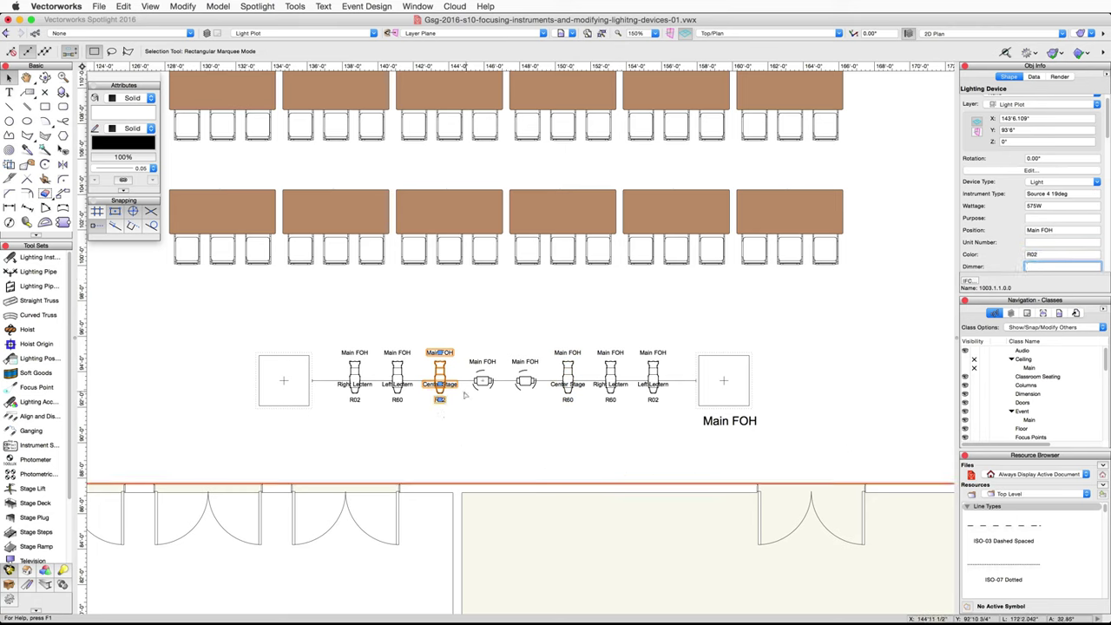
- Set the color of the right-hand moving light on the Main FOH truss to G990 and the left-hand one to G855
{"action": "left_click", "coordinate": [524, 380]}
{"action": "left_click", "coordinate": [1063, 254]}
{"action": "type", "text": "G990"}
{"action": "key", "text": "Tab"}
{"action": "left_click", "coordinate": [483, 380]}
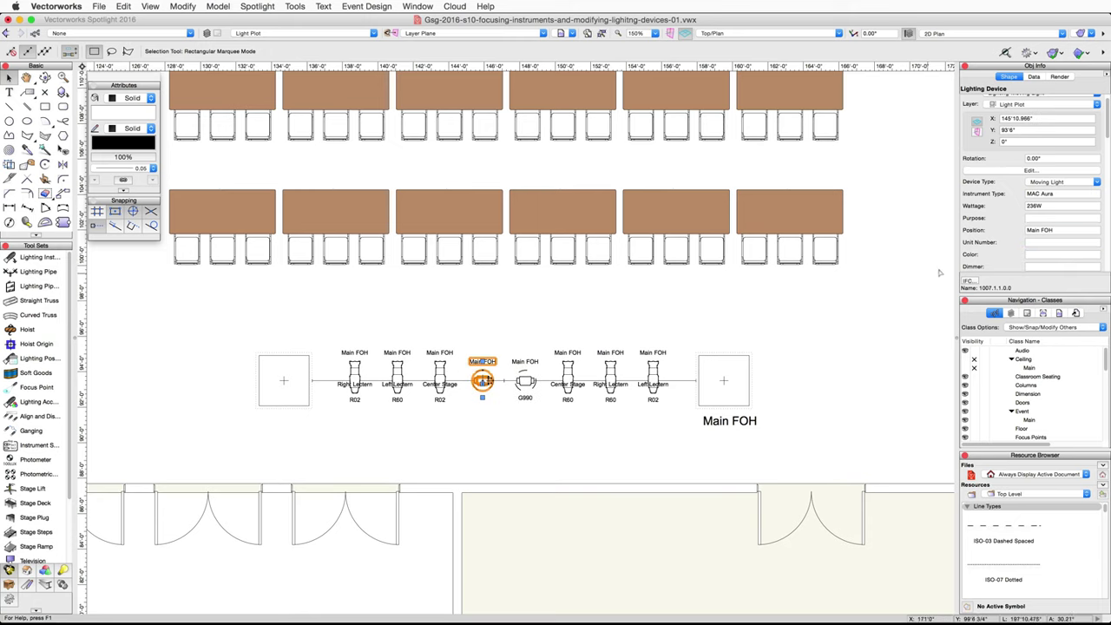
{"action": "left_click", "coordinate": [1047, 254]}
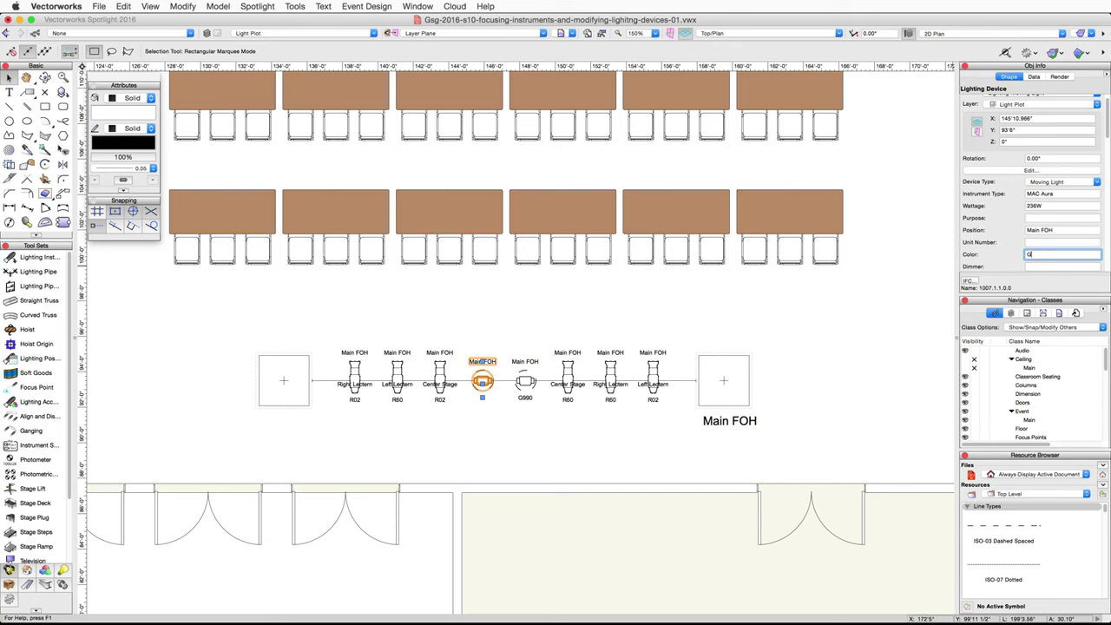
{"action": "type", "text": "G855"}
{"action": "key", "text": "Tab"}
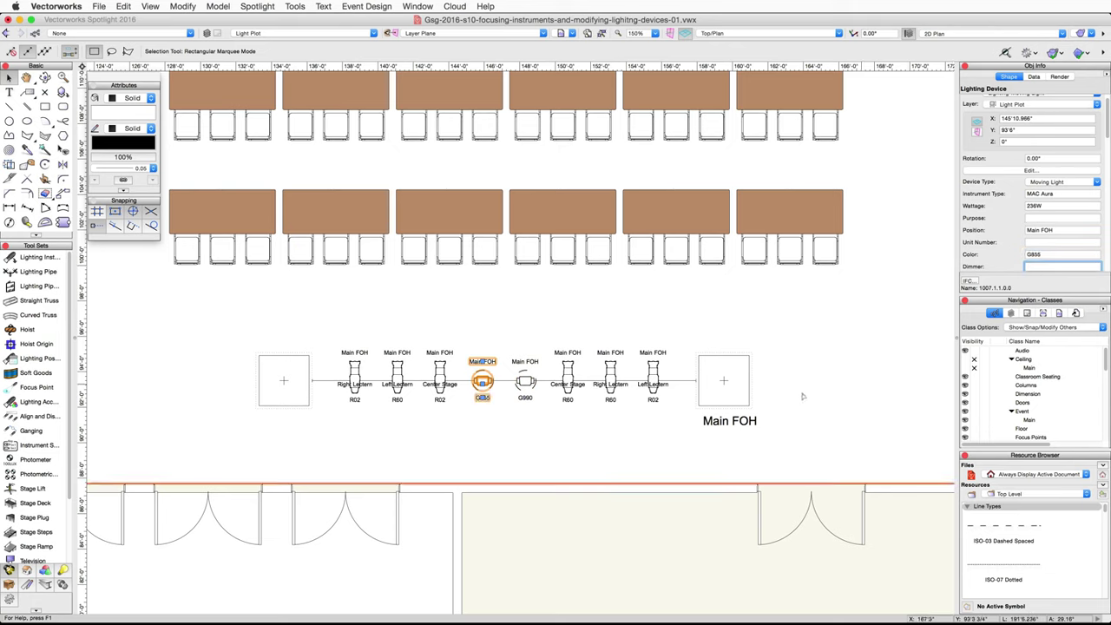
{"action": "left_click", "coordinate": [814, 371]}
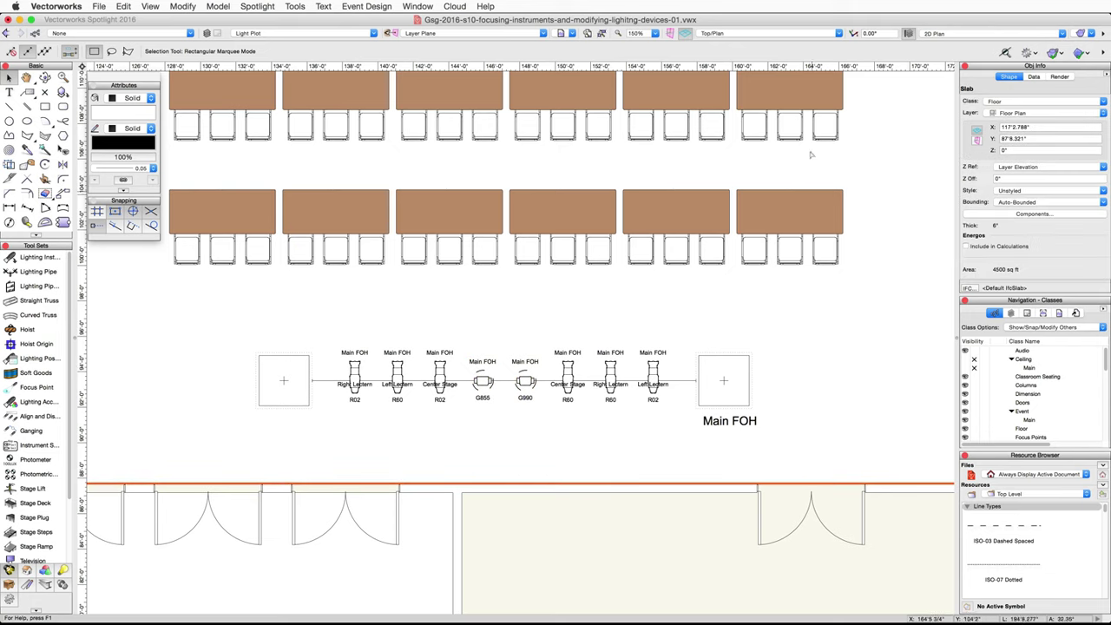
- Show the stage in a 3D view from the audience side and render it in Final Quality Renderworks
{"action": "left_click", "coordinate": [825, 35]}
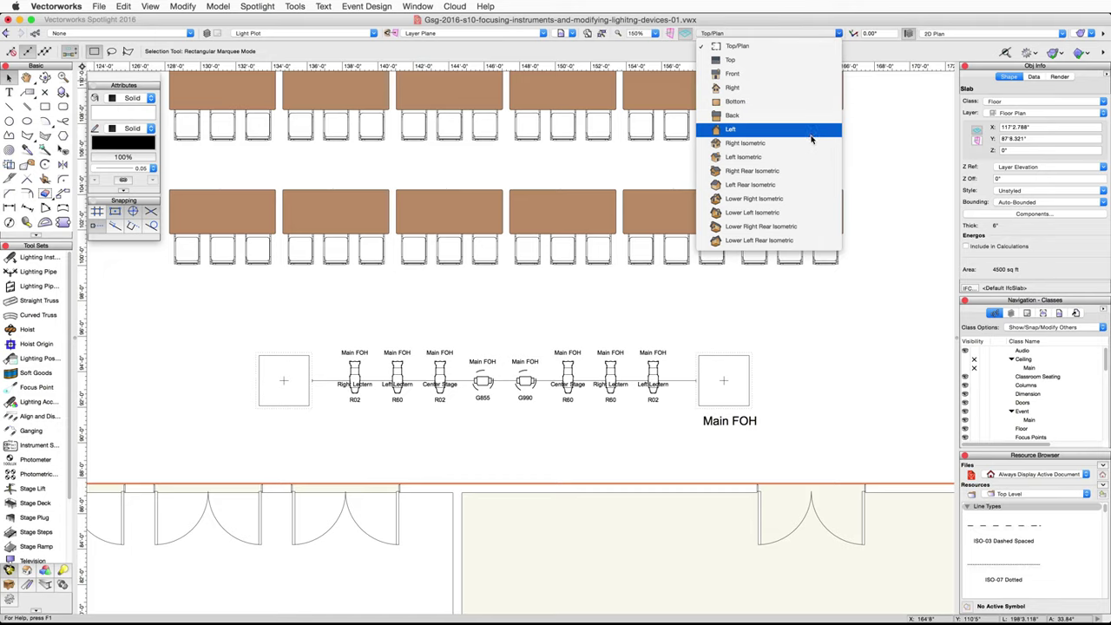
{"action": "key", "text": "Escape"}
{"action": "key", "text": "super+3"}
{"action": "key", "text": "shift+c"}
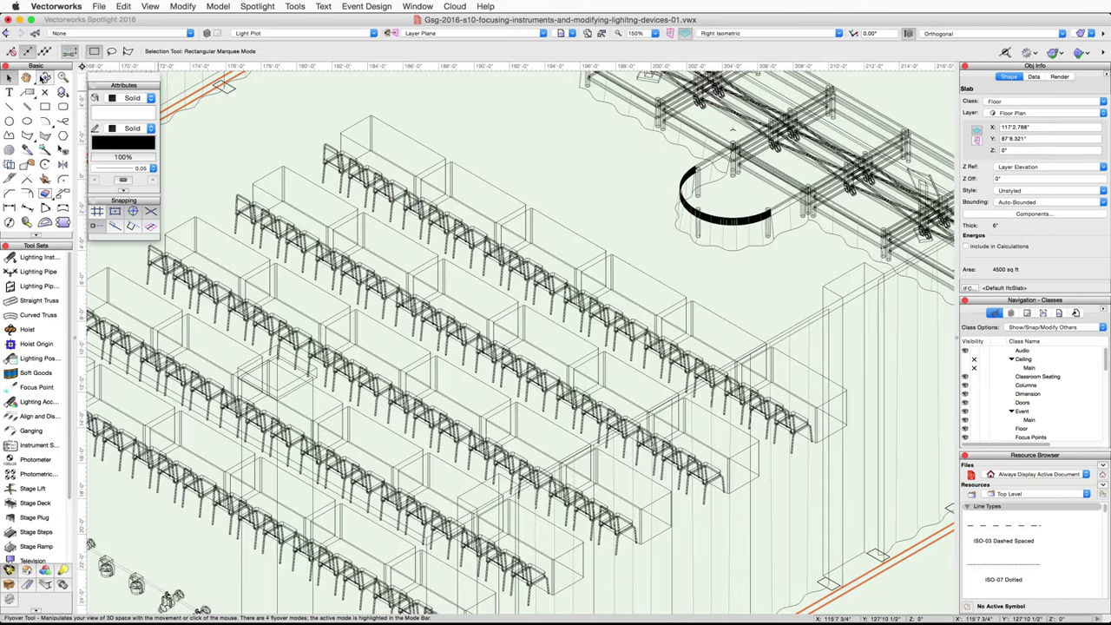
{"action": "left_click_drag", "start_coordinate": [703, 206], "coordinate": [744, 233]}
{"action": "middle_click_drag", "start_coordinate": [744, 232], "coordinate": [691, 305]}
{"action": "scroll", "coordinate": [691, 305], "scroll_direction": "down", "scroll_amount": 3}
{"action": "key", "text": "shift+c"}
{"action": "left_click_drag", "start_coordinate": [752, 297], "coordinate": [796, 270]}
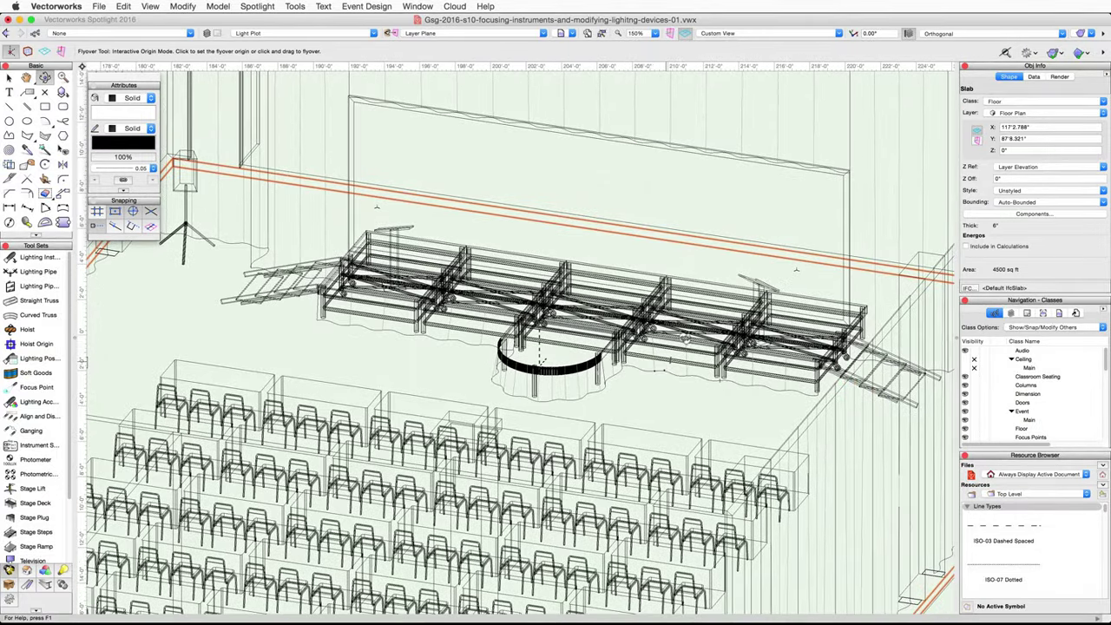
{"action": "left_click", "coordinate": [1081, 35]}
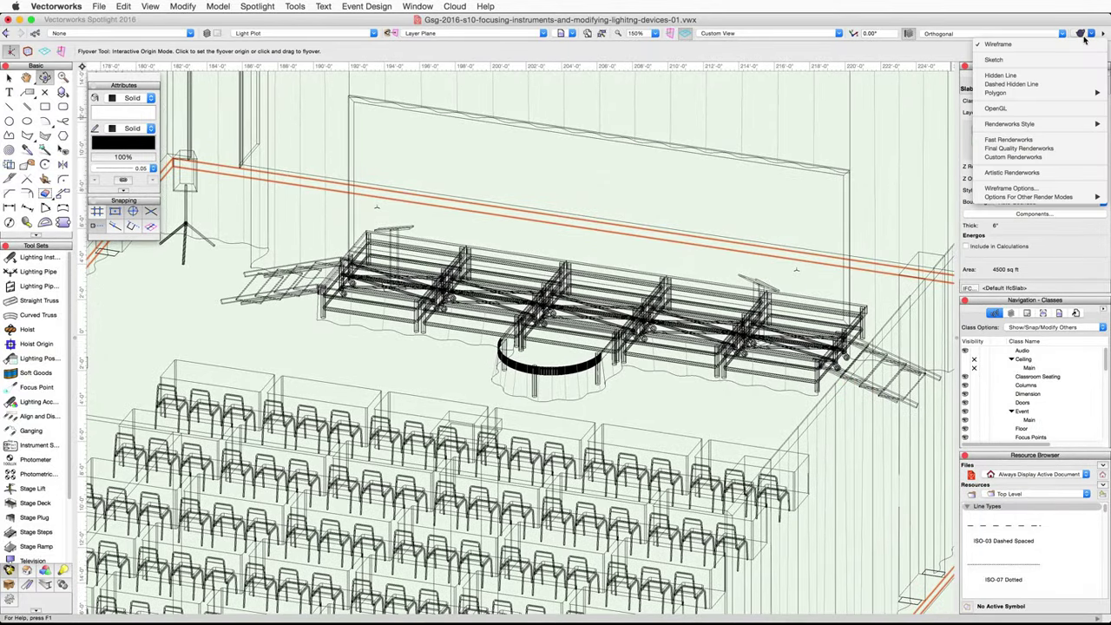
{"action": "left_click", "coordinate": [1065, 149]}
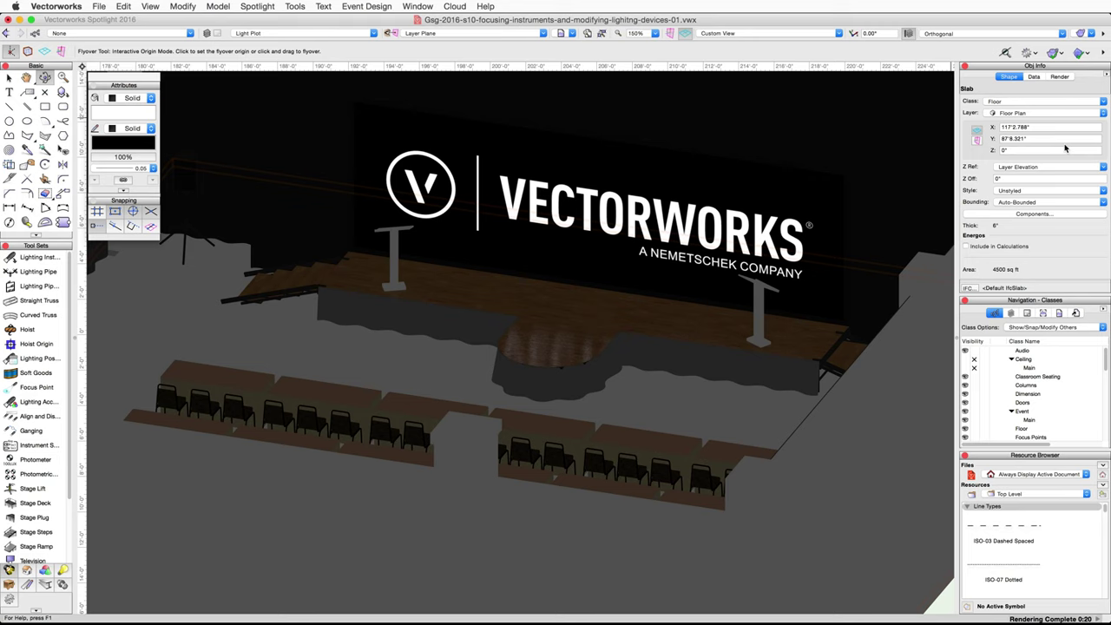
- Switch on all eight lights of the current scene so that they illuminate the rendered stage
{"action": "key", "text": "x"}
{"action": "left_click", "coordinate": [416, 7]}
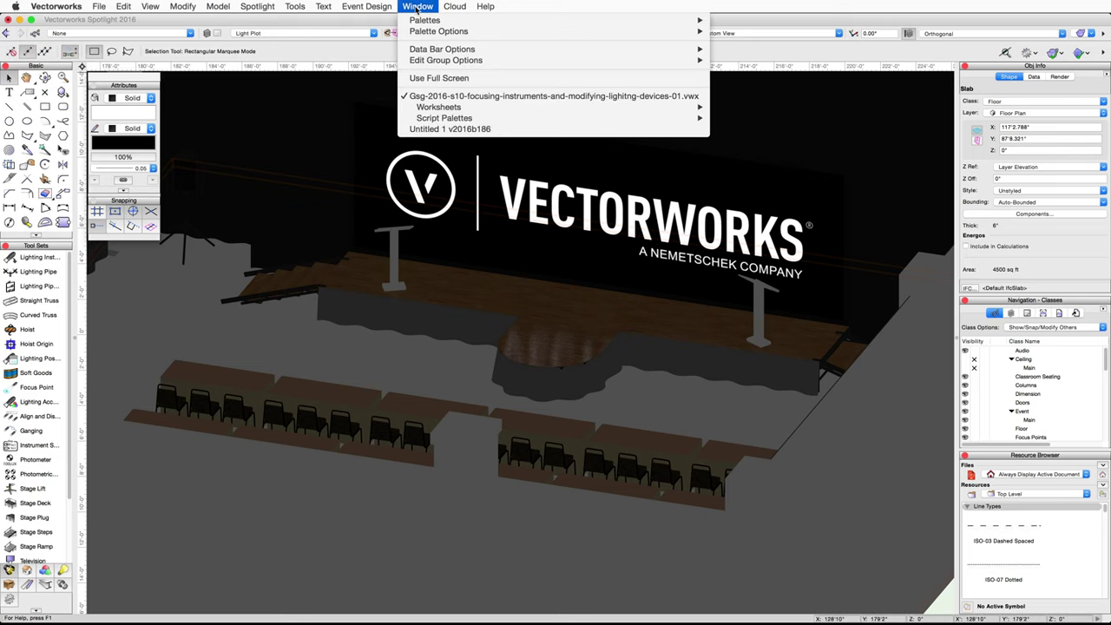
{"action": "mouse_move", "coordinate": [623, 21]}
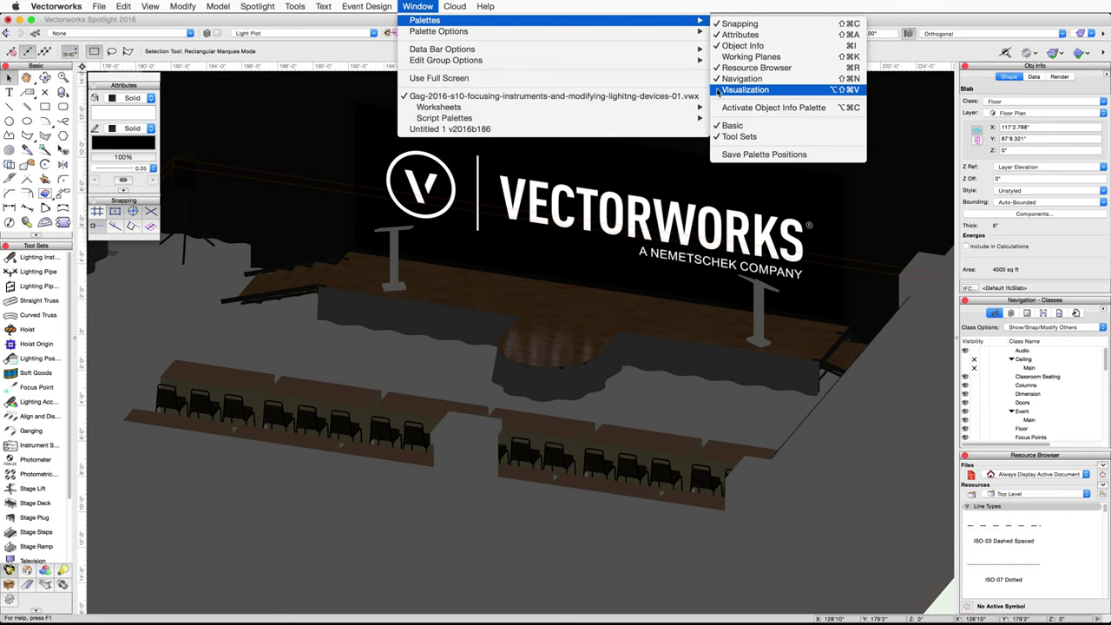
{"action": "left_click", "coordinate": [744, 90]}
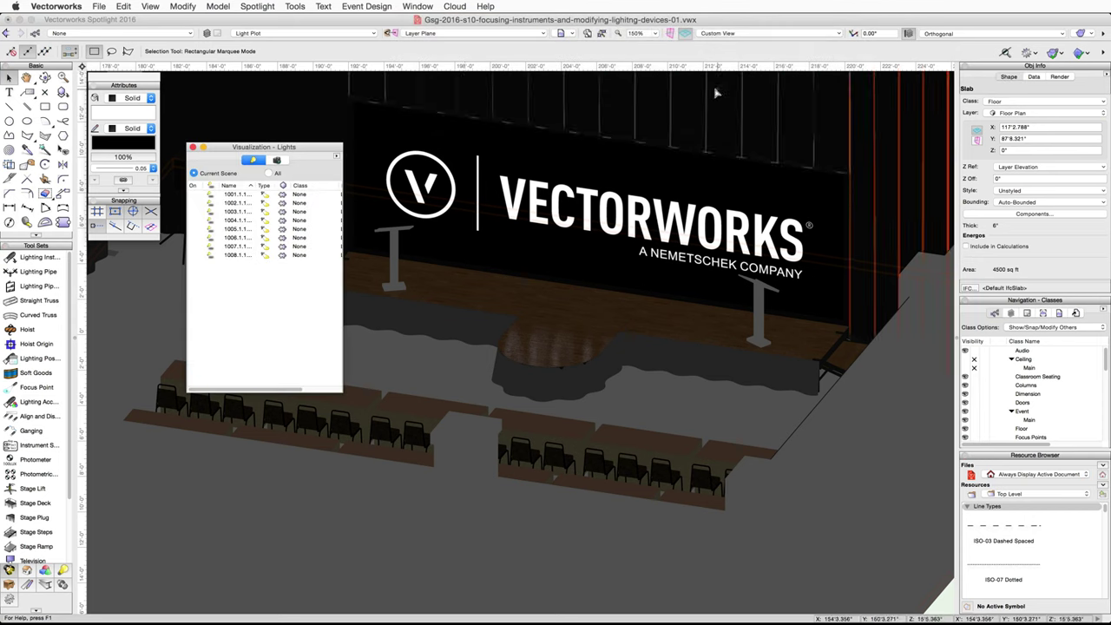
{"action": "left_click", "coordinate": [234, 194]}
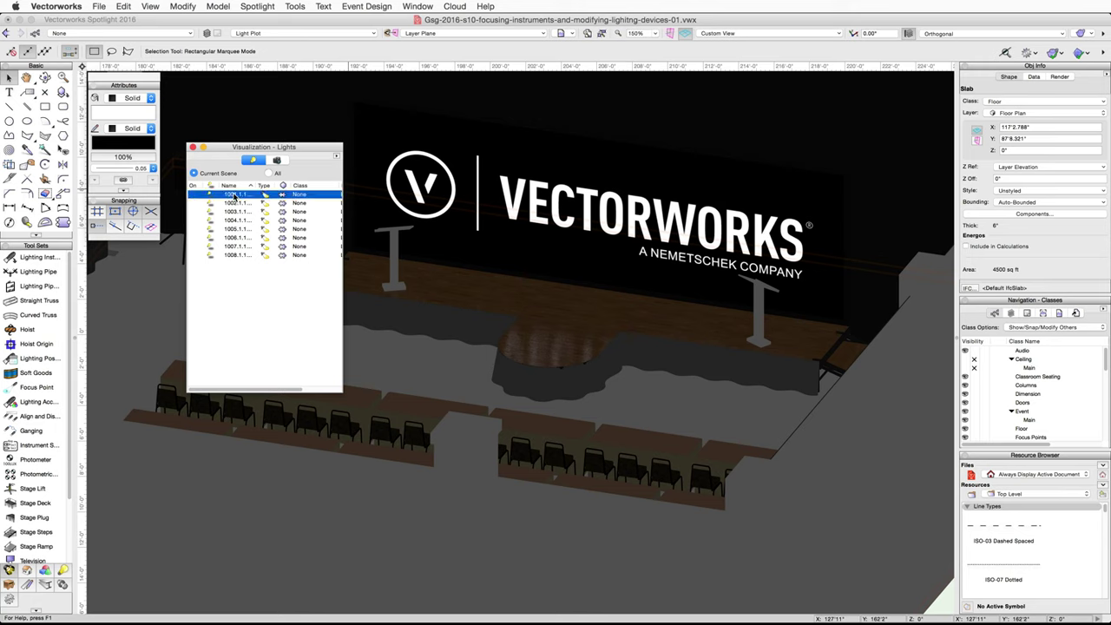
{"action": "left_click", "coordinate": [198, 255], "text": "shift"}
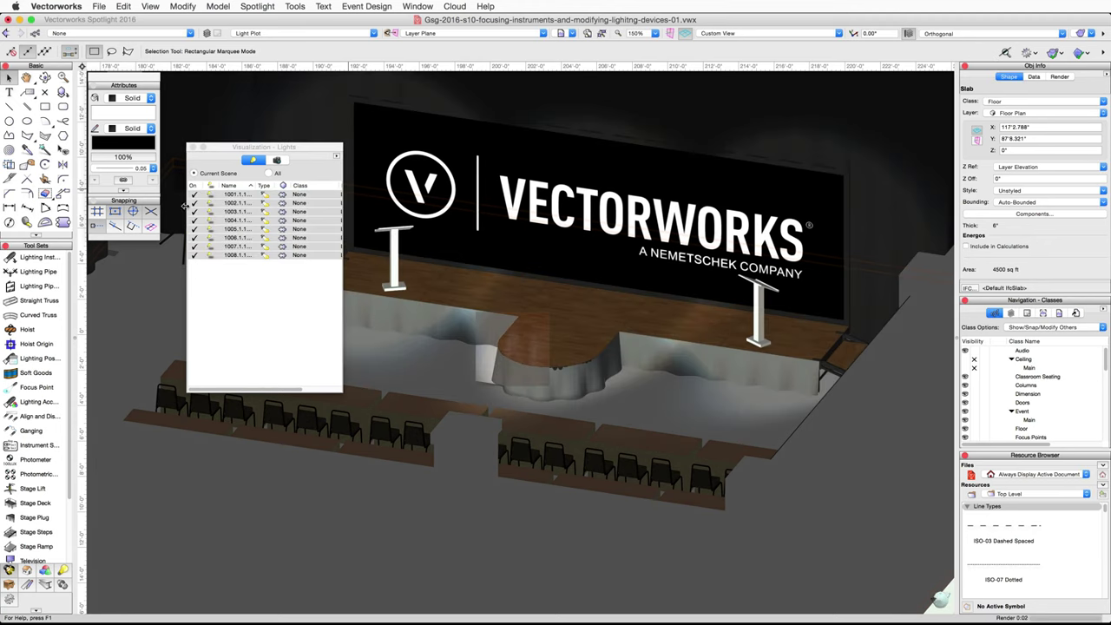
{"action": "left_click", "coordinate": [193, 148]}
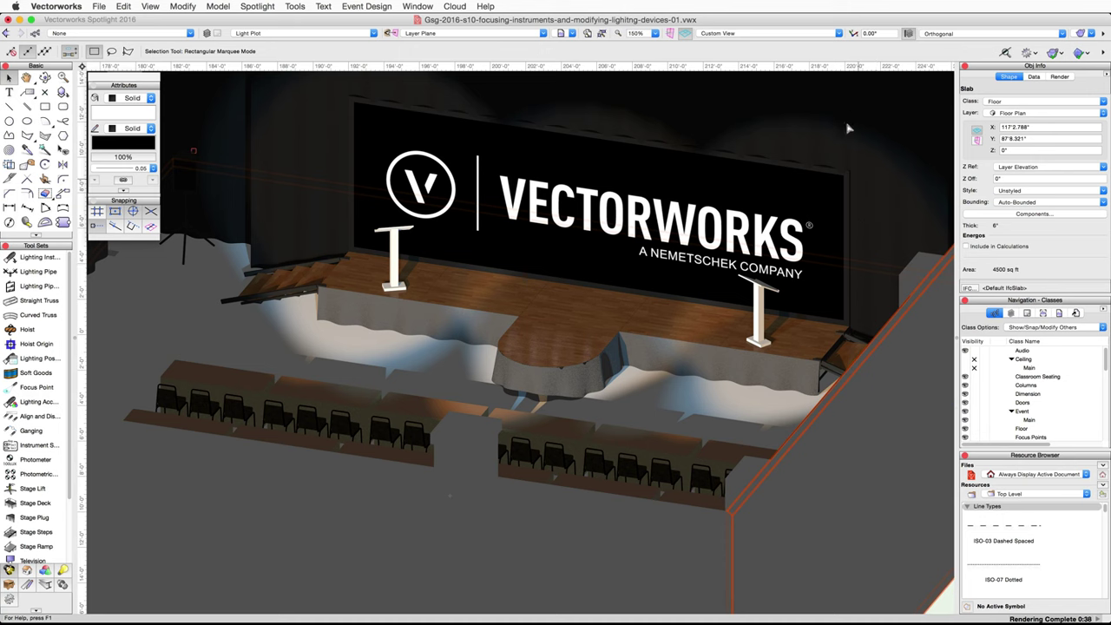
- In the Top/Plan view, set the top shutter depth of the leftmost Main FOH instrument to 25%
{"action": "left_click", "coordinate": [837, 34]}
{"action": "left_click", "coordinate": [737, 46]}
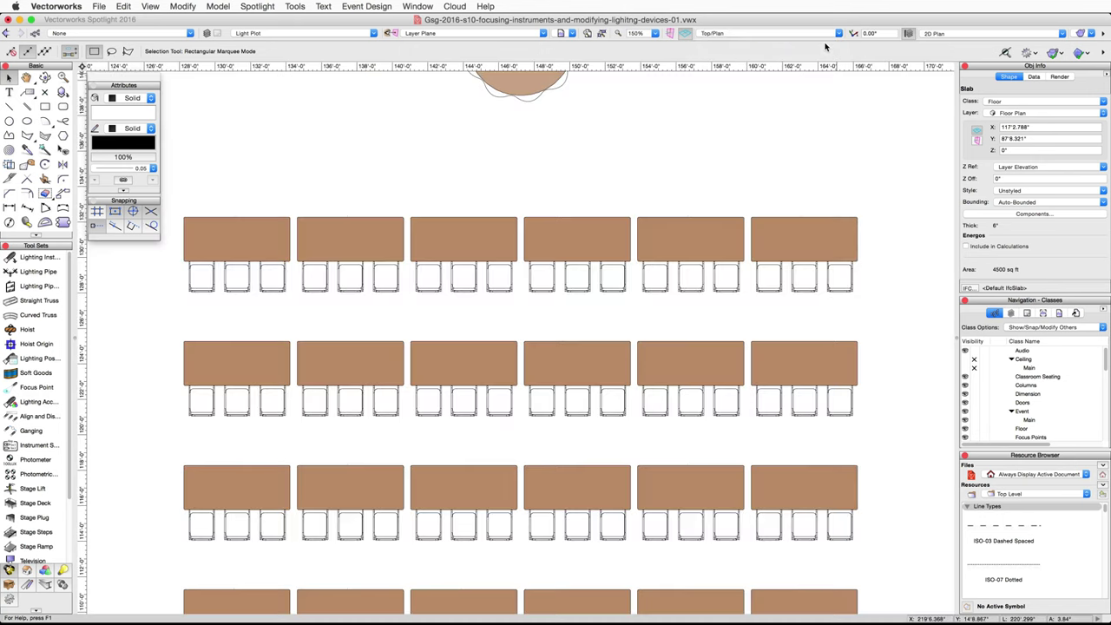
{"action": "scroll", "coordinate": [668, 364], "scroll_direction": "down", "scroll_amount": 2}
{"action": "left_click_drag", "start_coordinate": [779, 534], "coordinate": [724, 286]}
{"action": "key", "text": "x"}
{"action": "left_click_drag", "start_coordinate": [509, 377], "coordinate": [466, 374]}
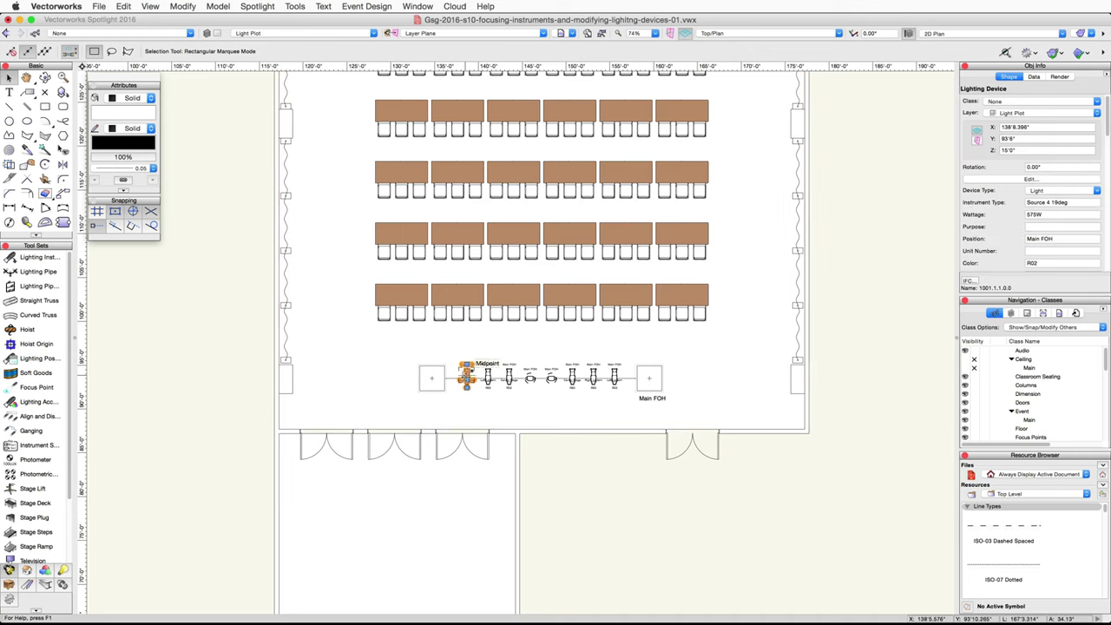
{"action": "left_click", "coordinate": [1046, 180]}
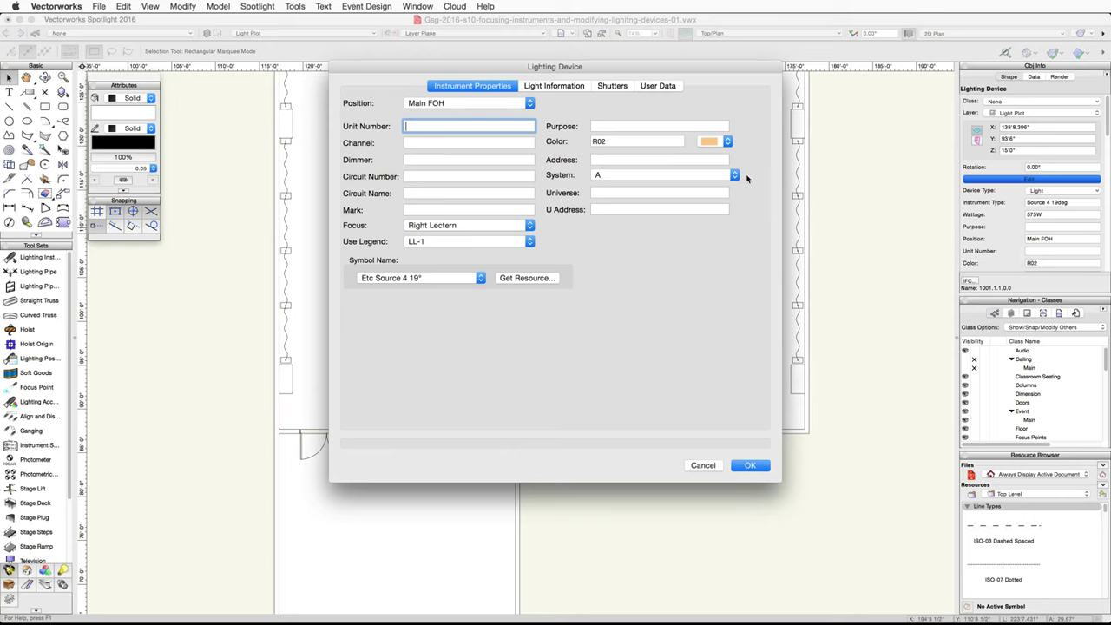
{"action": "left_click", "coordinate": [615, 86]}
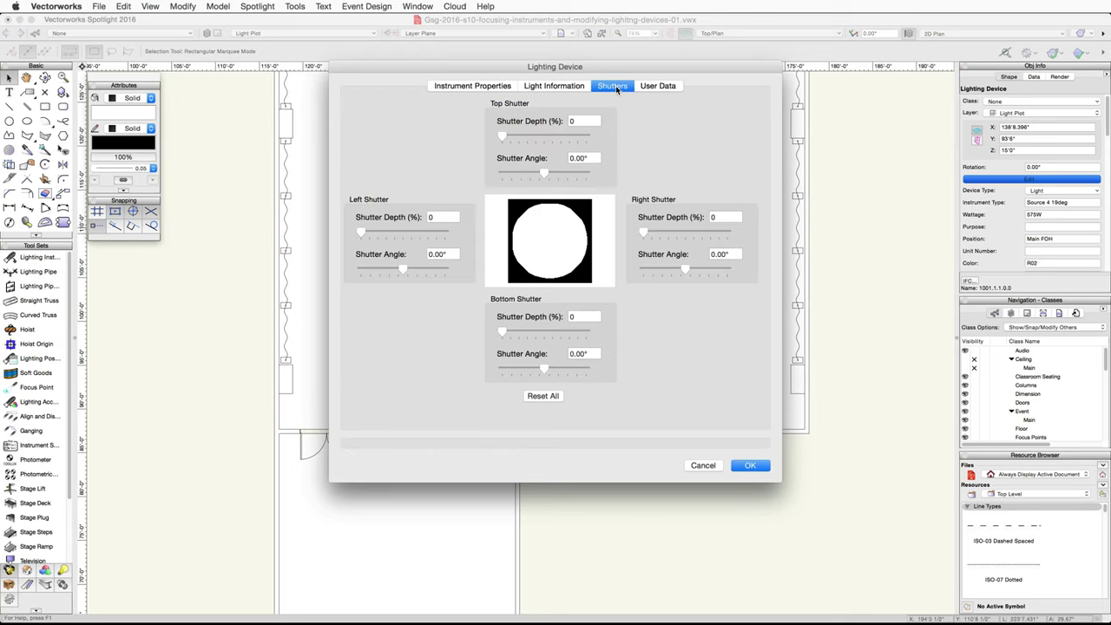
{"action": "left_click", "coordinate": [574, 120]}
{"action": "type", "text": "25"}
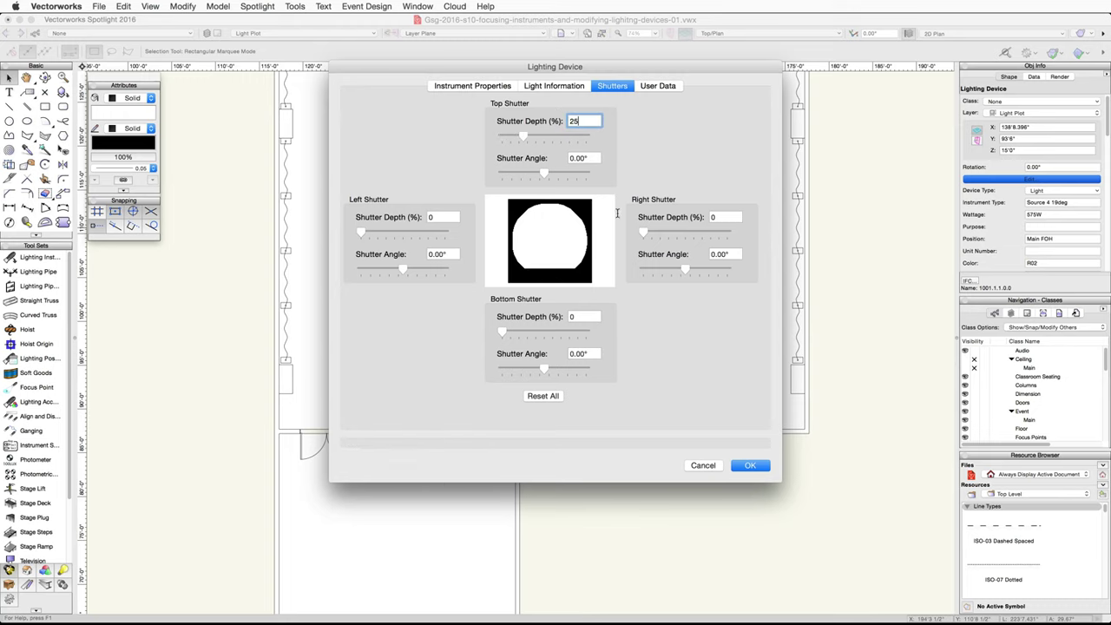
{"action": "left_click", "coordinate": [750, 465]}
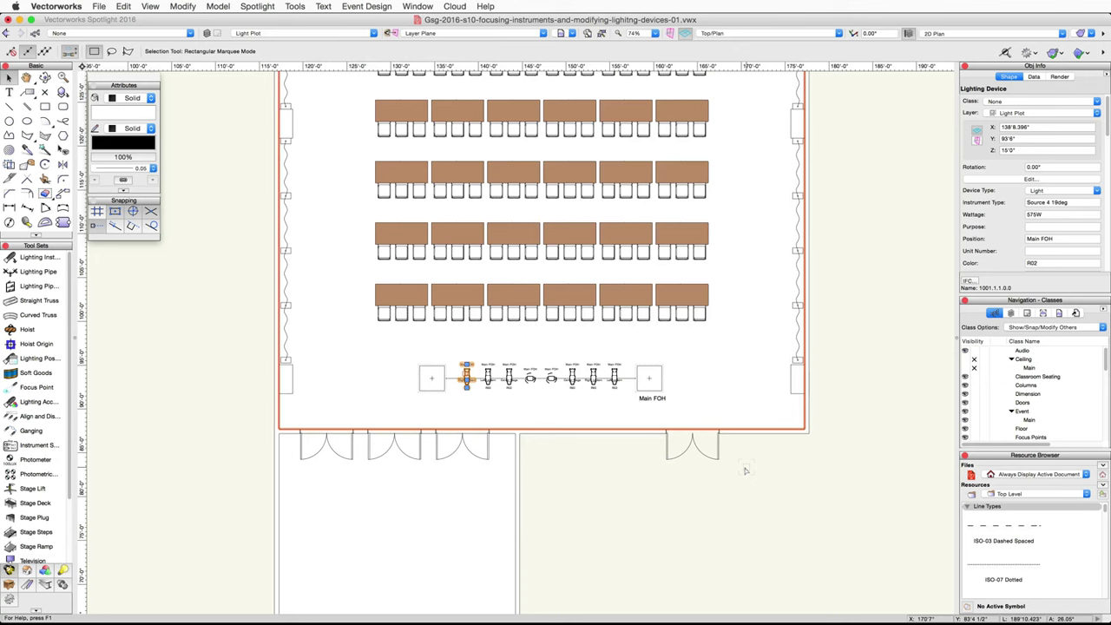
- Set the top shutter depth of the second and third Main FOH instruments from the left to 25%
{"action": "double_click", "coordinate": [487, 378]}
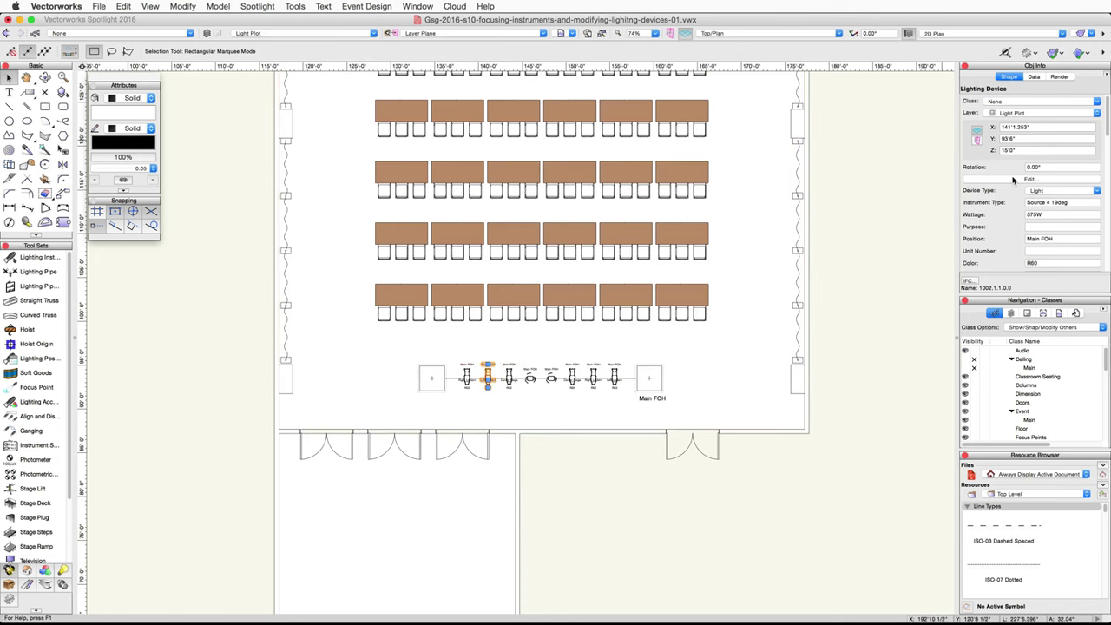
{"action": "type", "text": "25"}
{"action": "key", "text": "Return"}
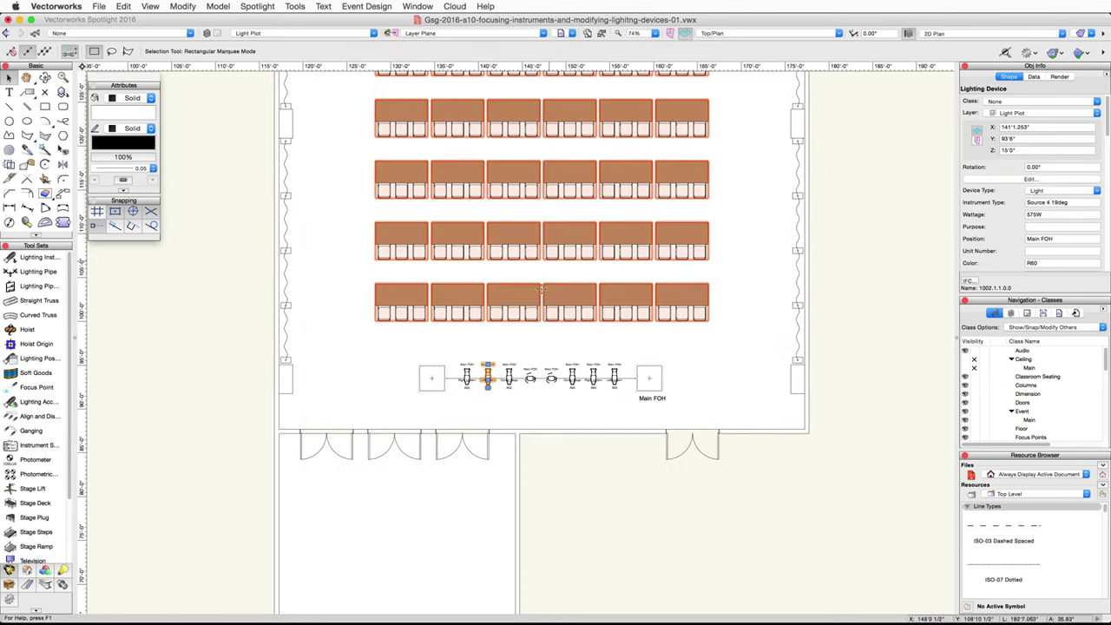
{"action": "double_click", "coordinate": [508, 375]}
{"action": "type", "text": "25"}
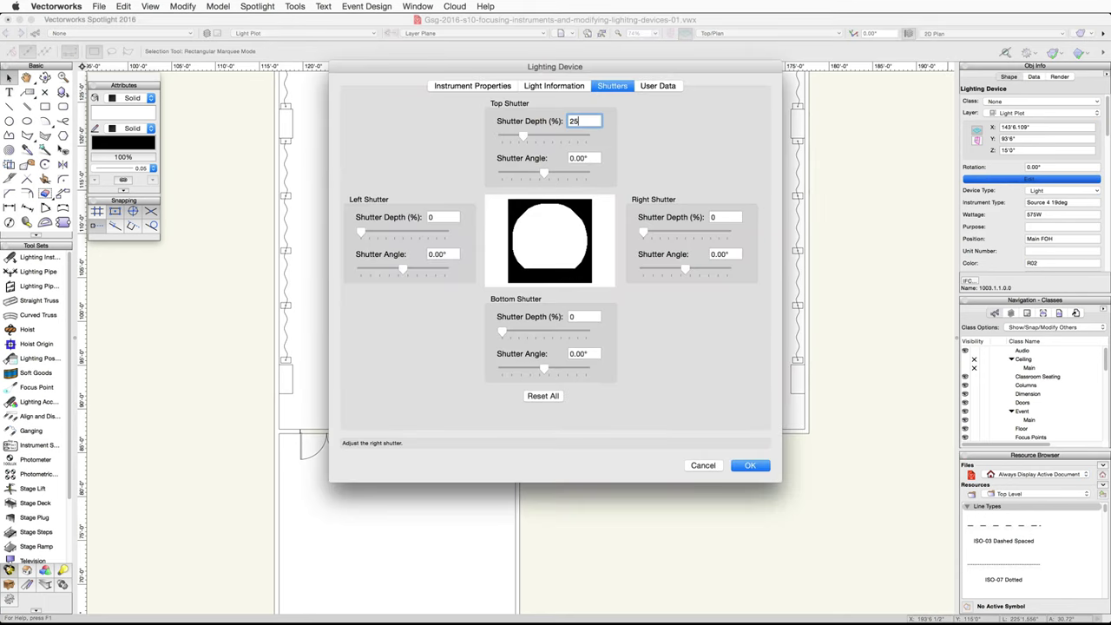
{"action": "key", "text": "Return"}
- Set the top shutter depth of the three Main FOH instruments to the right of the moving lights to 25%
{"action": "double_click", "coordinate": [572, 375]}
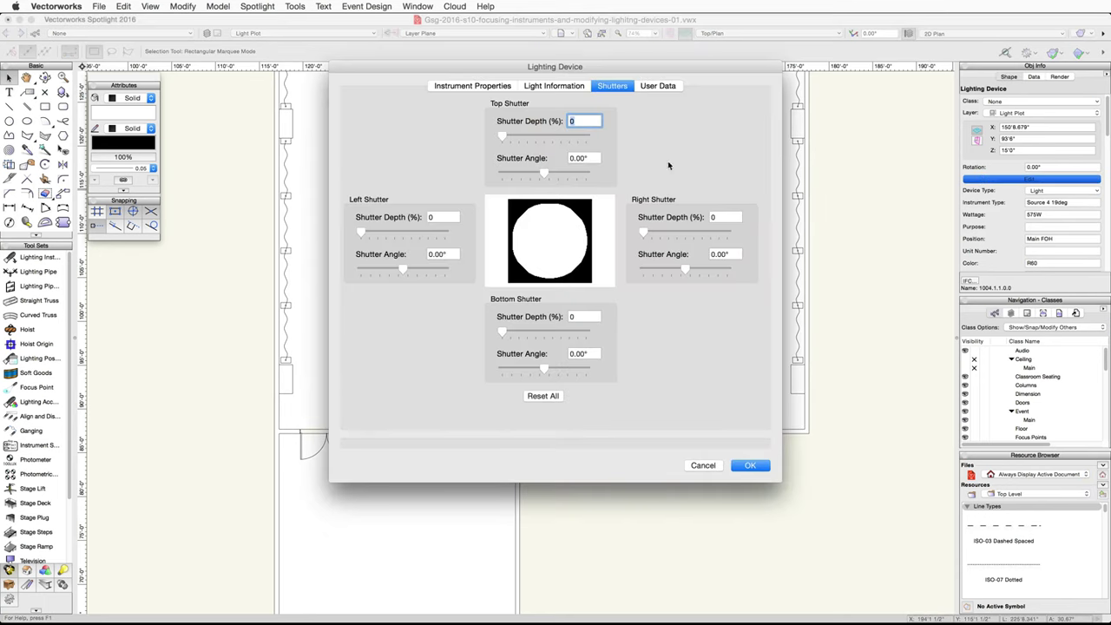
{"action": "type", "text": "25"}
{"action": "left_click", "coordinate": [750, 465]}
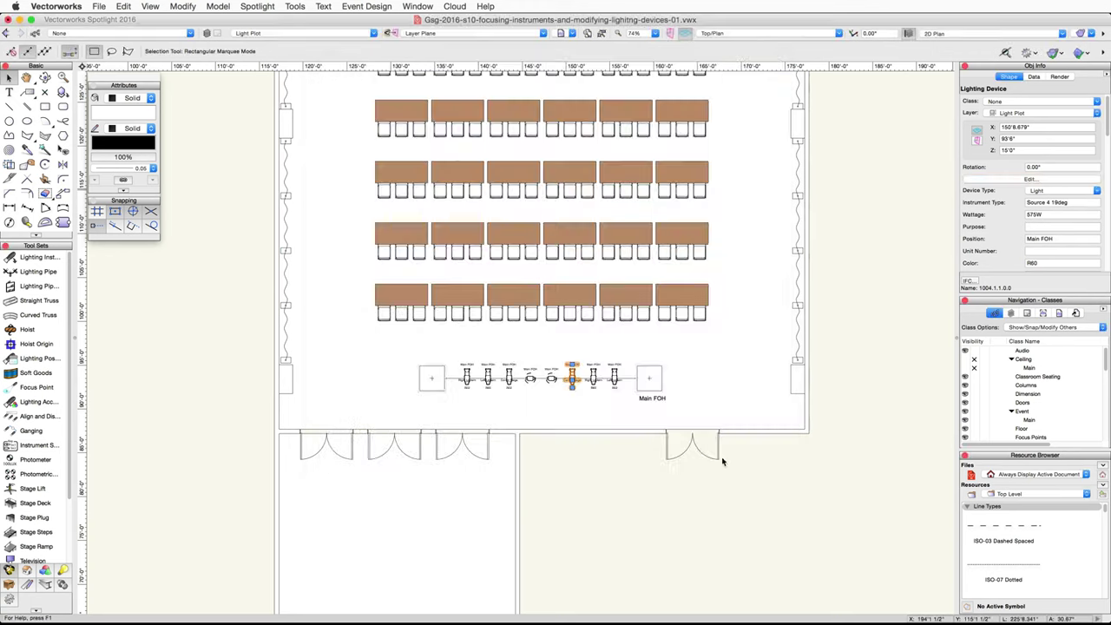
{"action": "double_click", "coordinate": [593, 375]}
{"action": "type", "text": "25"}
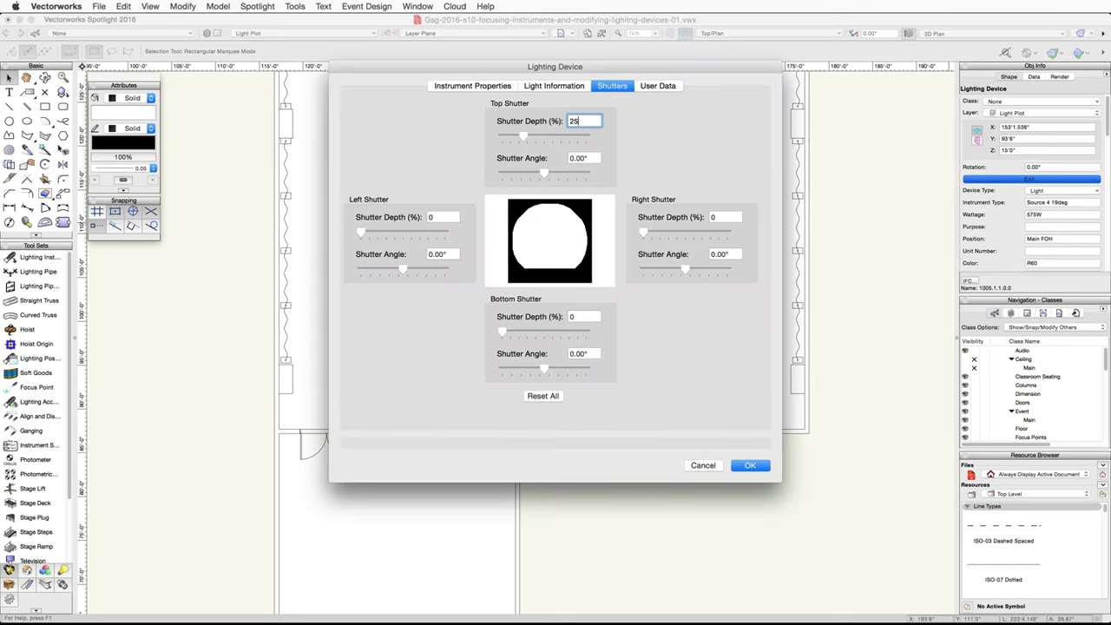
{"action": "key", "text": "Return"}
{"action": "double_click", "coordinate": [613, 376]}
{"action": "type", "text": "25"}
{"action": "key", "text": "Return"}
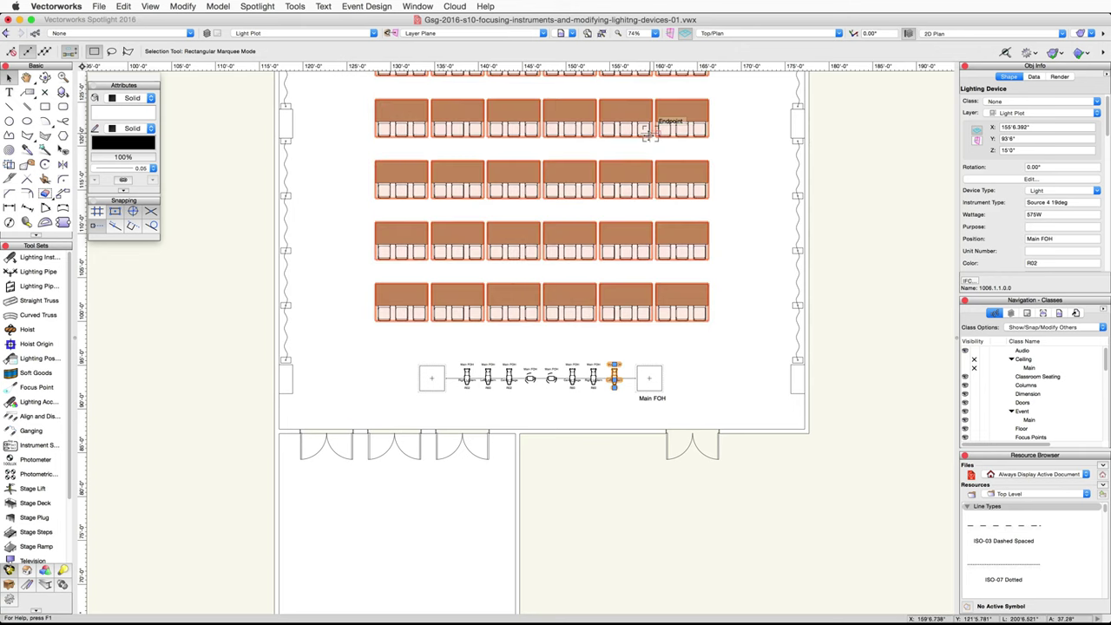
- Show the stage close up in 3D from the audience side and render it in Final Quality Renderworks
{"action": "left_click", "coordinate": [840, 36]}
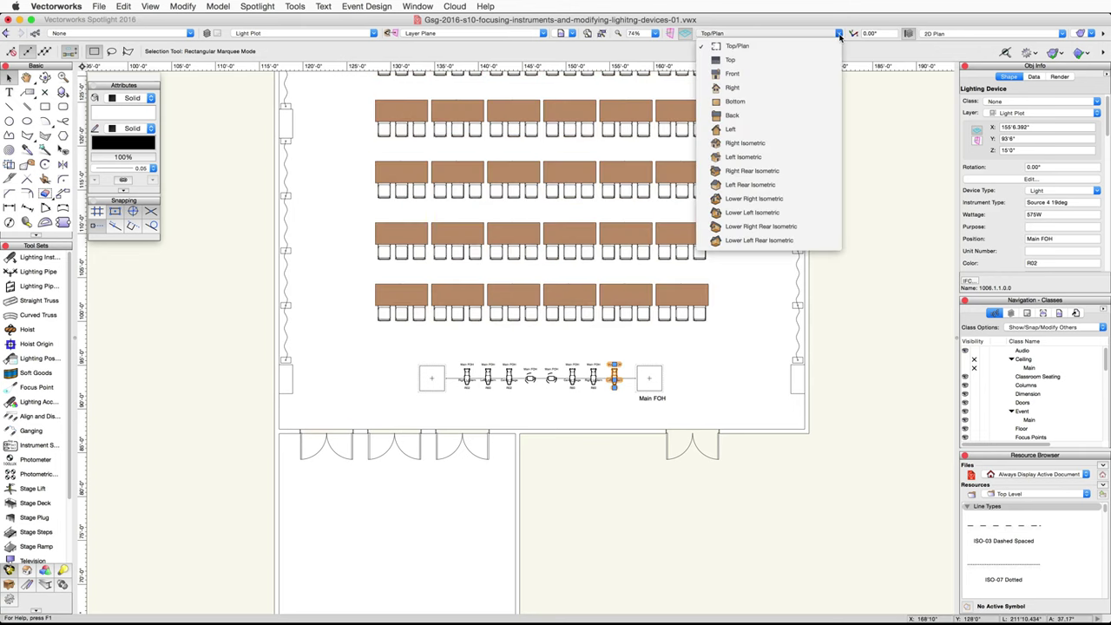
{"action": "left_click", "coordinate": [806, 147]}
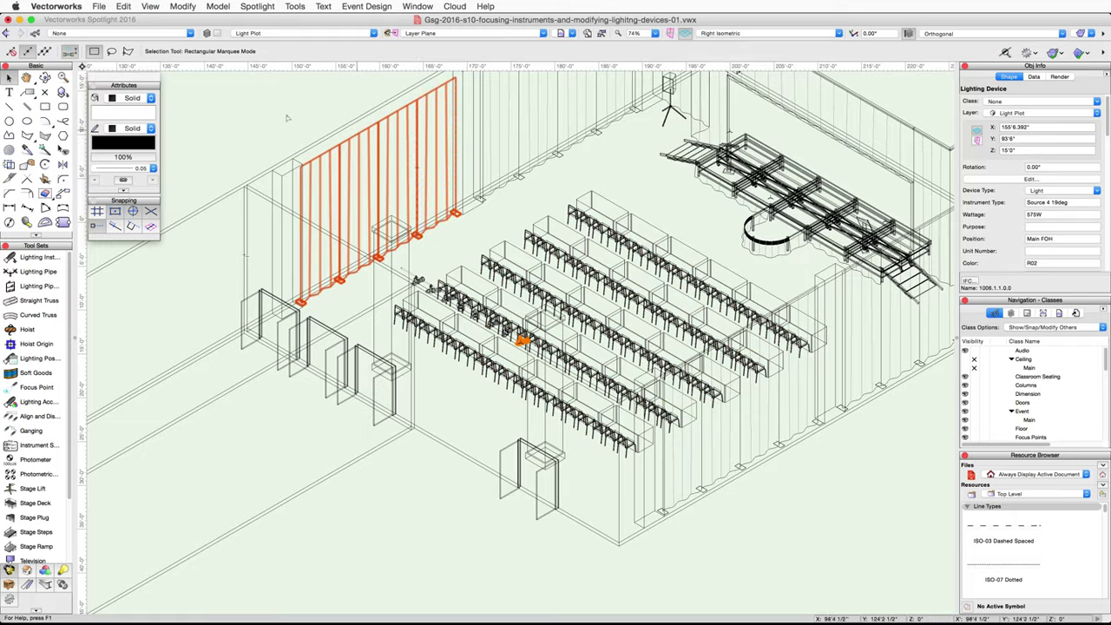
{"action": "left_click", "coordinate": [44, 77]}
{"action": "left_click_drag", "start_coordinate": [608, 286], "coordinate": [694, 404]}
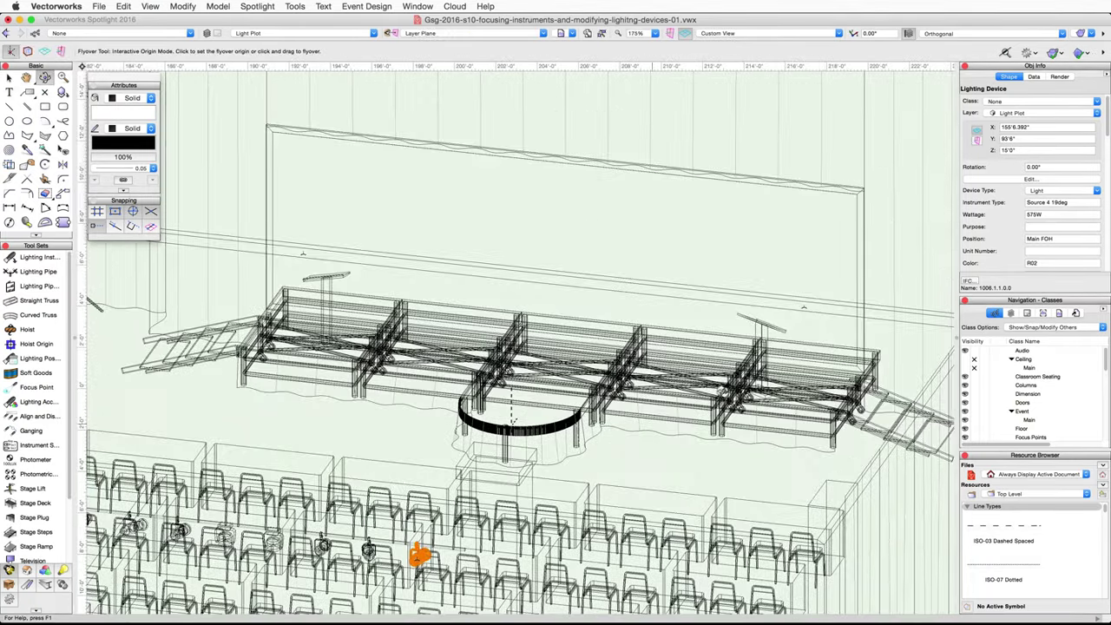
{"action": "left_click", "coordinate": [1077, 50]}
{"action": "left_click", "coordinate": [1032, 147]}
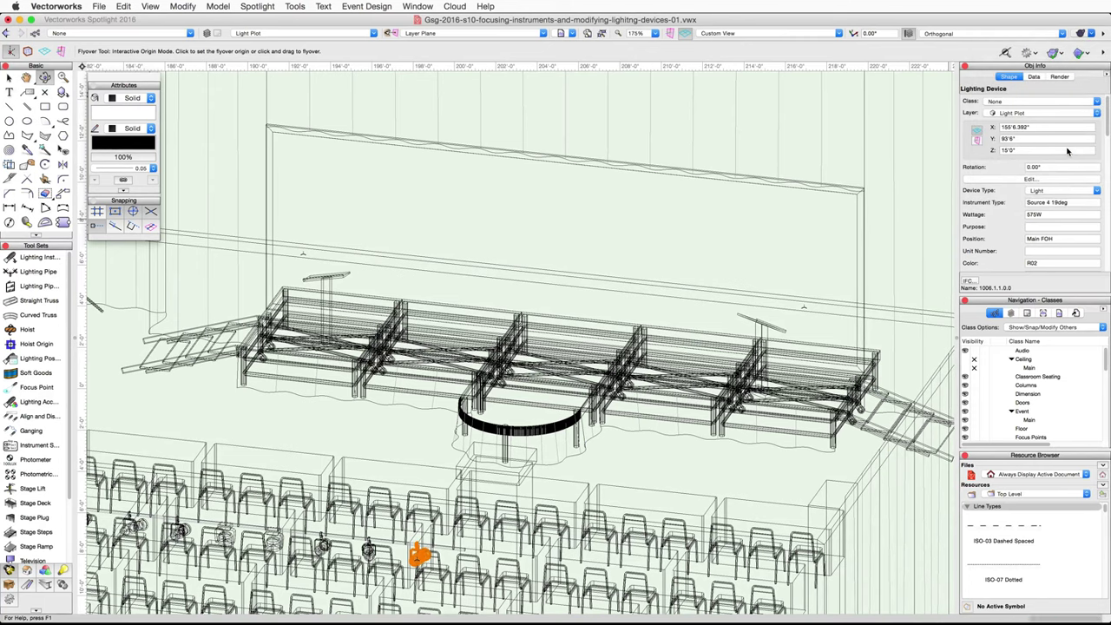
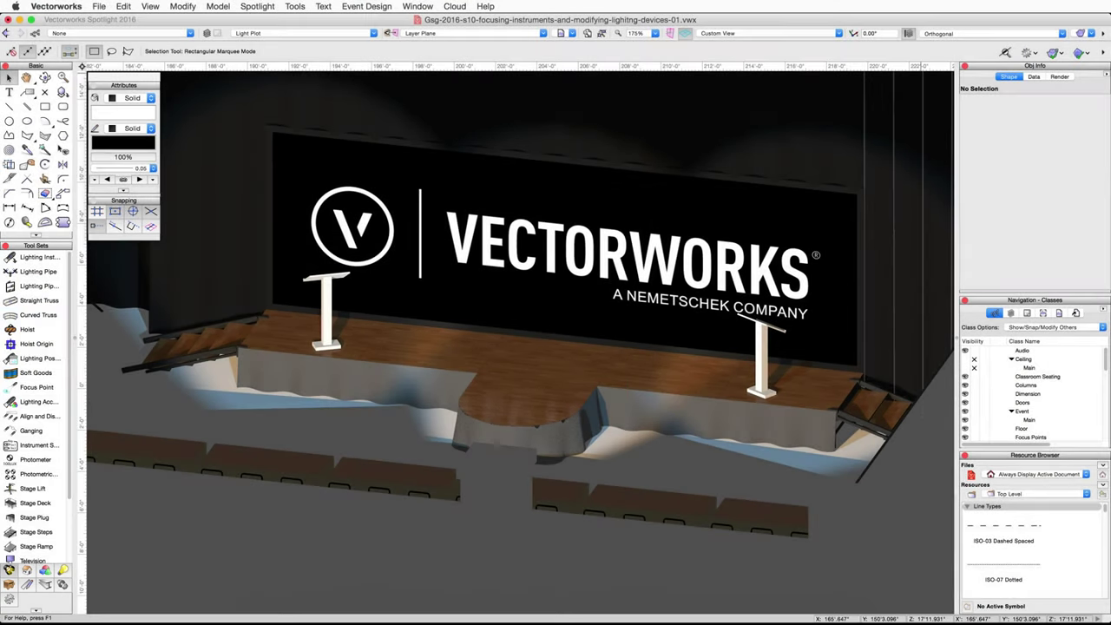
- In the Top/Plan view, place a directional light with 75% brightness and no cast shadows outside the room, to the right of it
{"action": "left_click", "coordinate": [838, 33]}
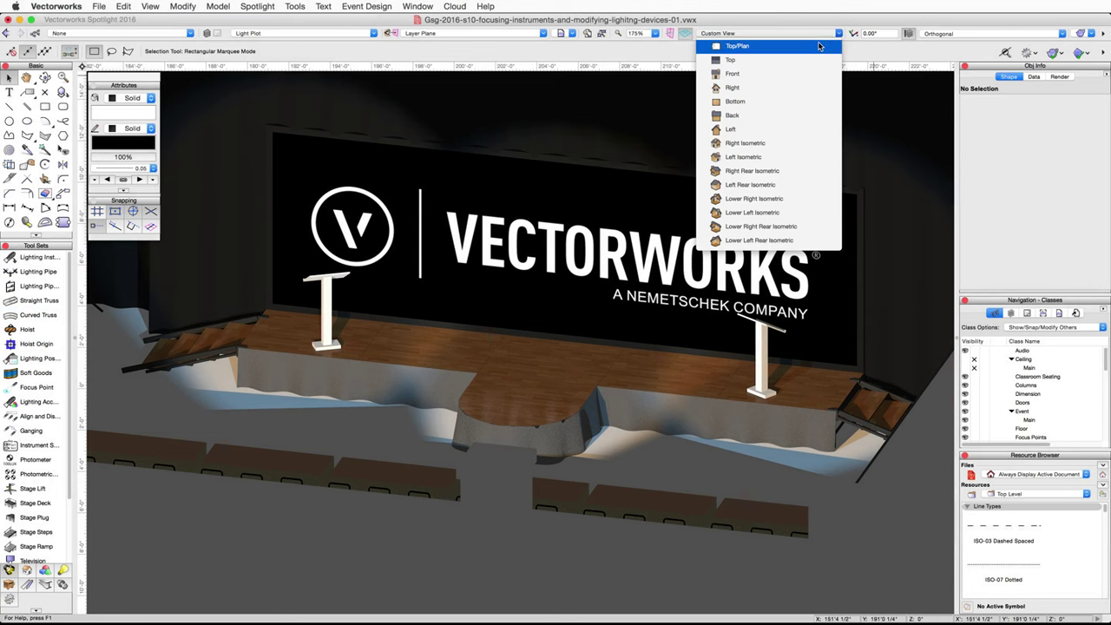
{"action": "left_click", "coordinate": [818, 46]}
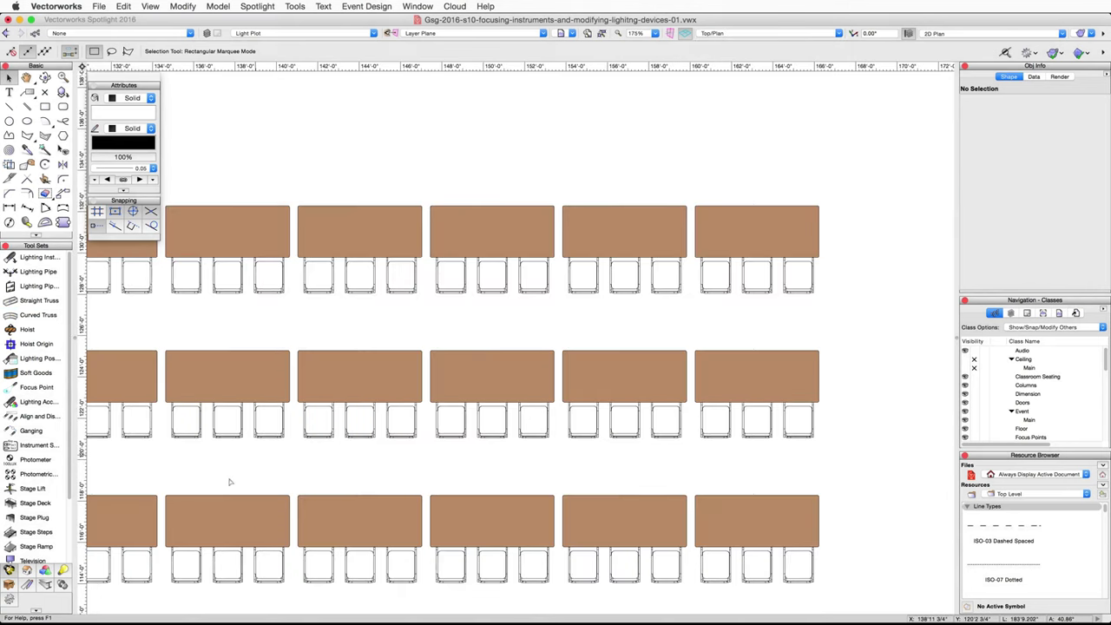
{"action": "left_click", "coordinate": [60, 572]}
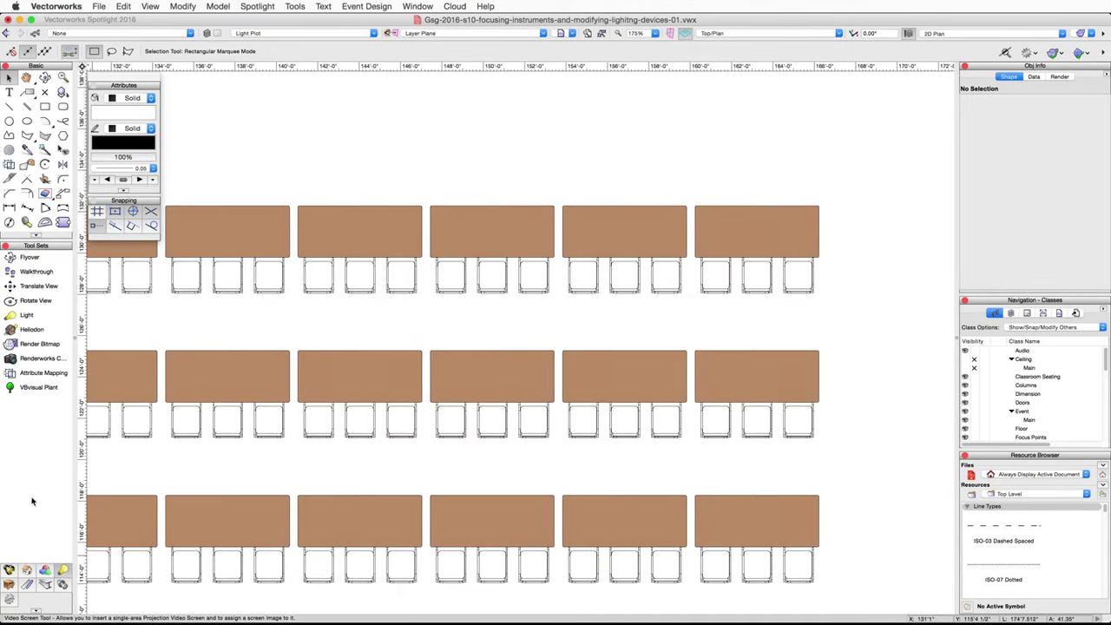
{"action": "left_click", "coordinate": [29, 317]}
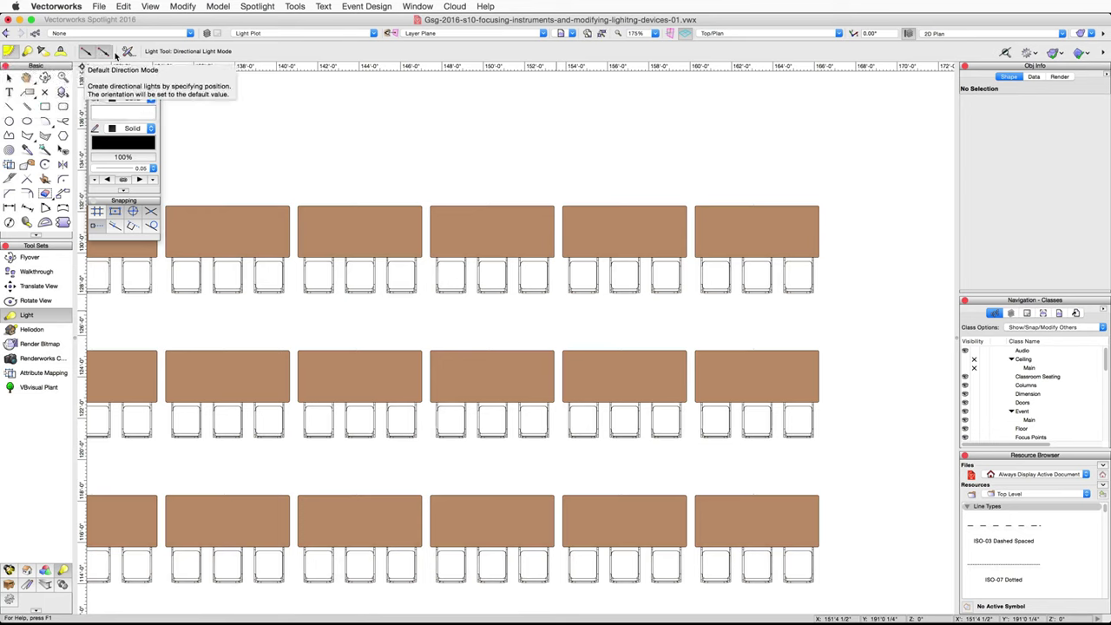
{"action": "left_click", "coordinate": [125, 53]}
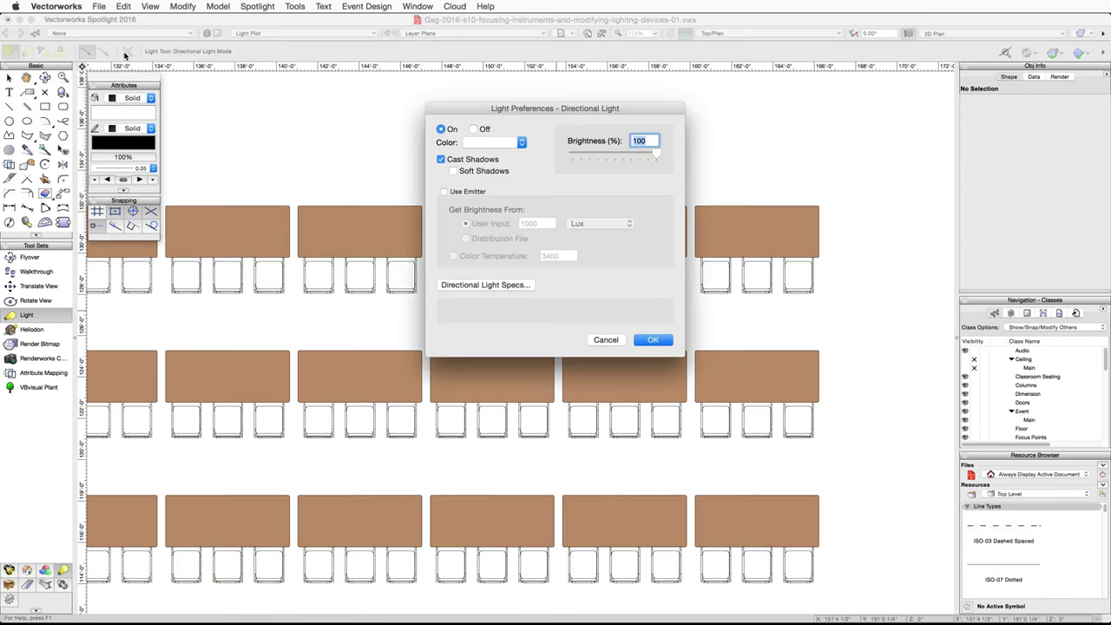
{"action": "left_click", "coordinate": [441, 158]}
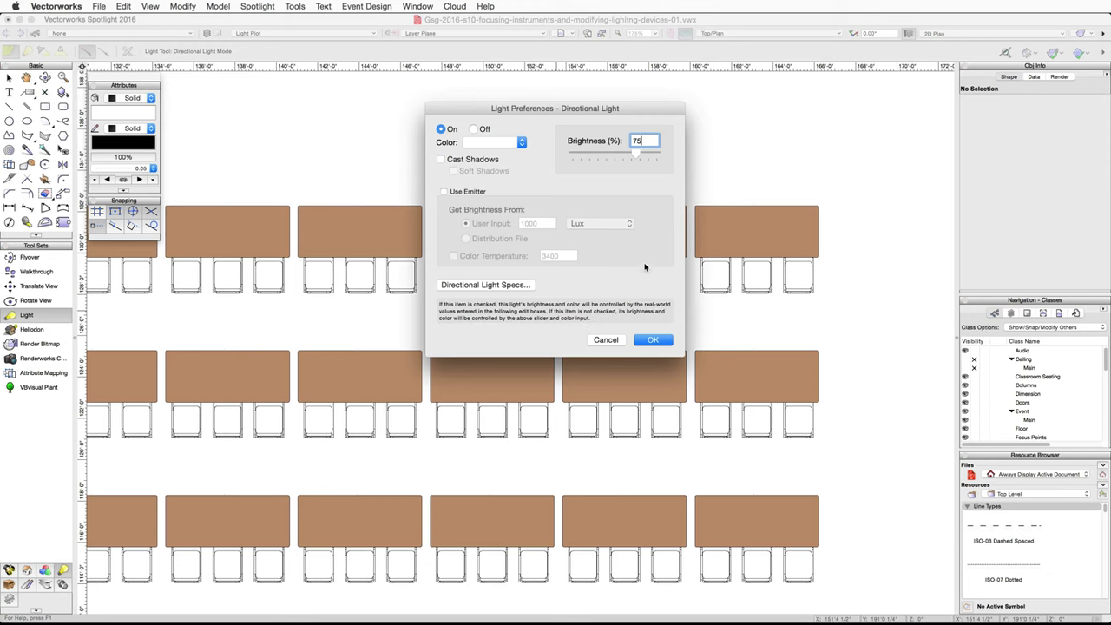
{"action": "left_click", "coordinate": [653, 339]}
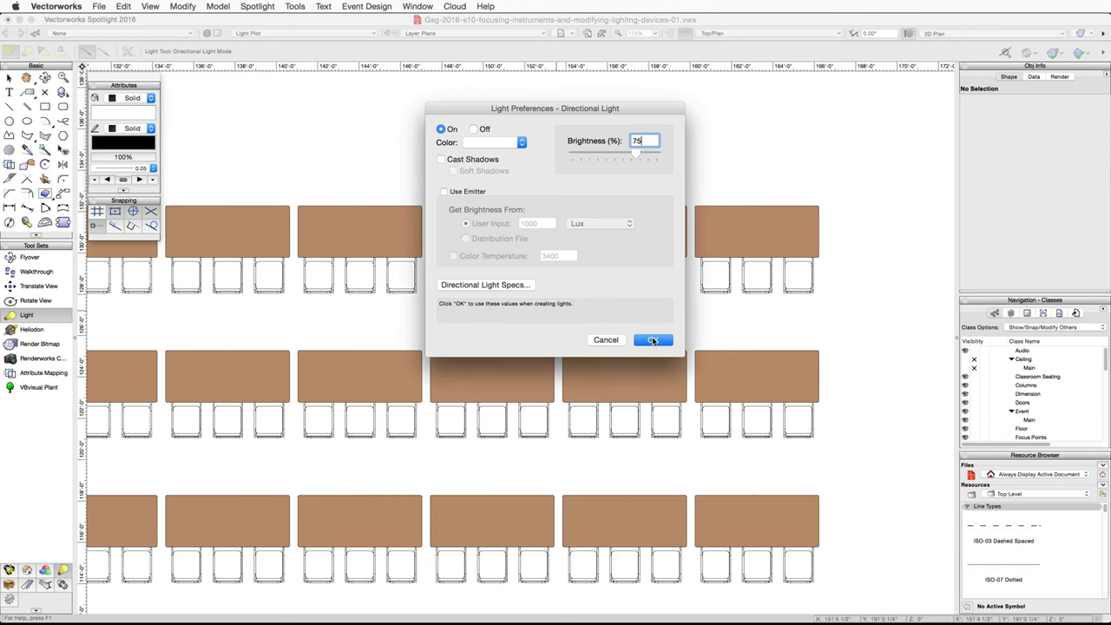
{"action": "left_click", "coordinate": [653, 340]}
{"action": "key", "text": "super+6"}
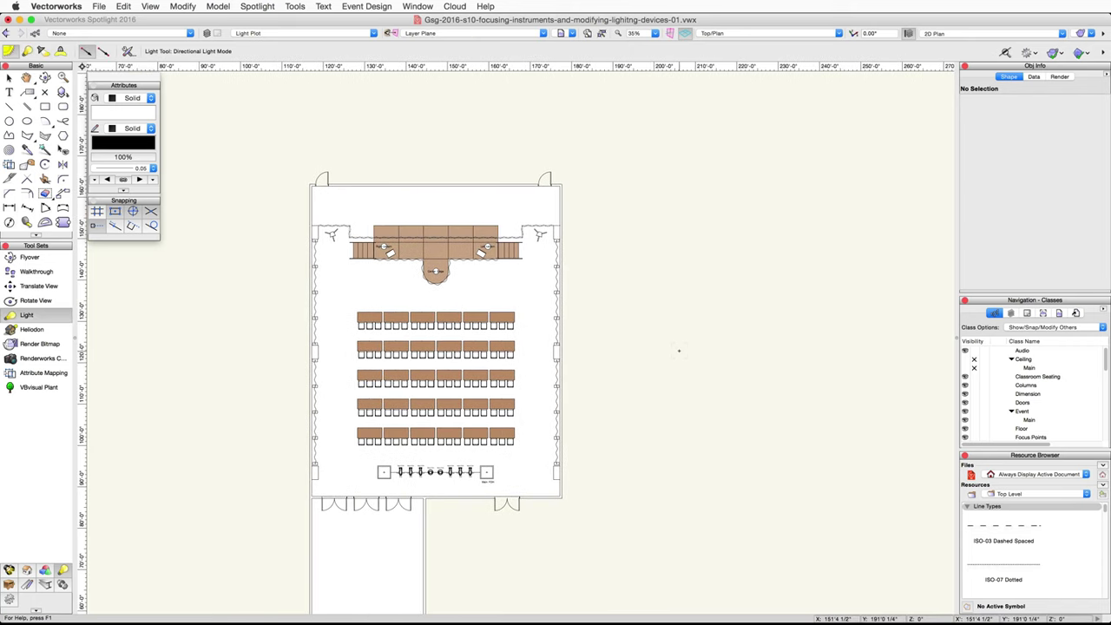
{"action": "left_click", "coordinate": [673, 355]}
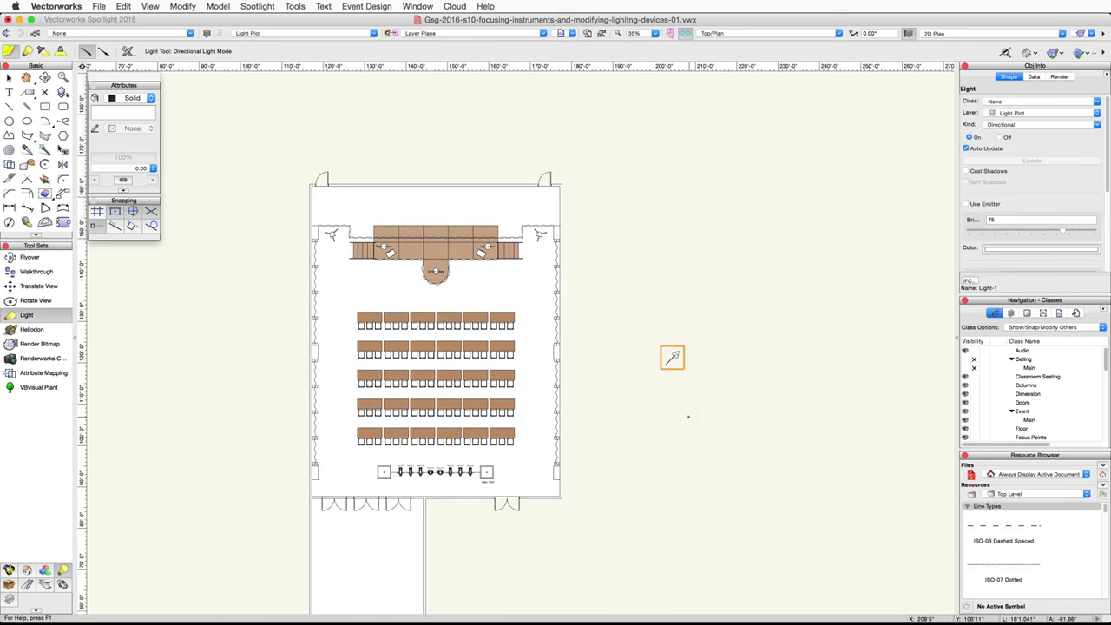
- Show the stage and audience seating in 3D from above the back of the room and render them in Final Quality Renderworks
{"action": "left_click", "coordinate": [825, 33]}
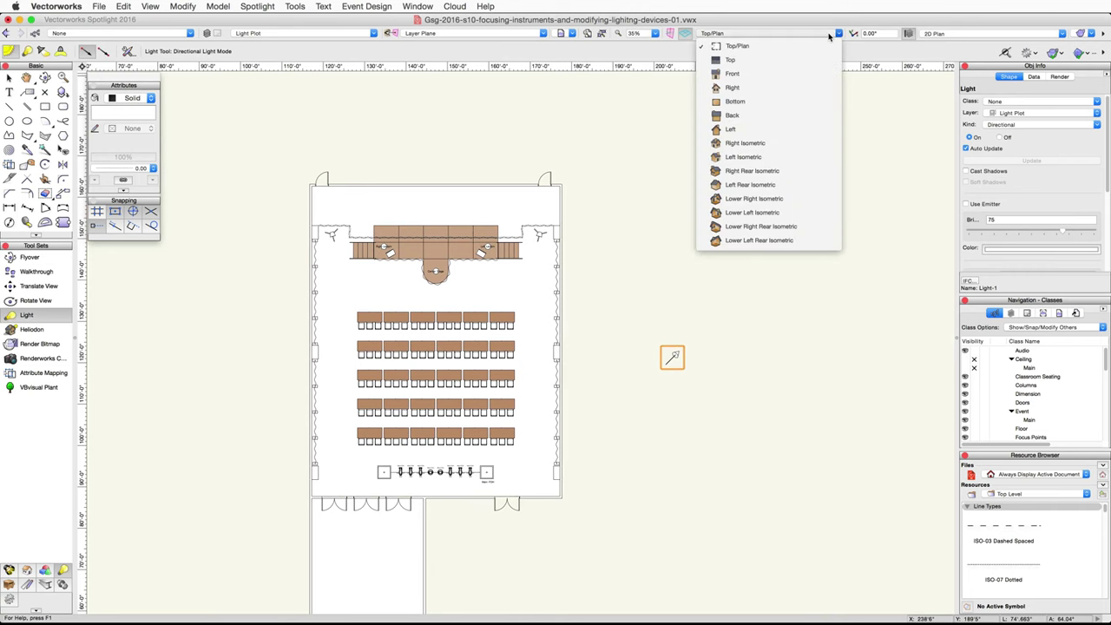
{"action": "left_click", "coordinate": [776, 142]}
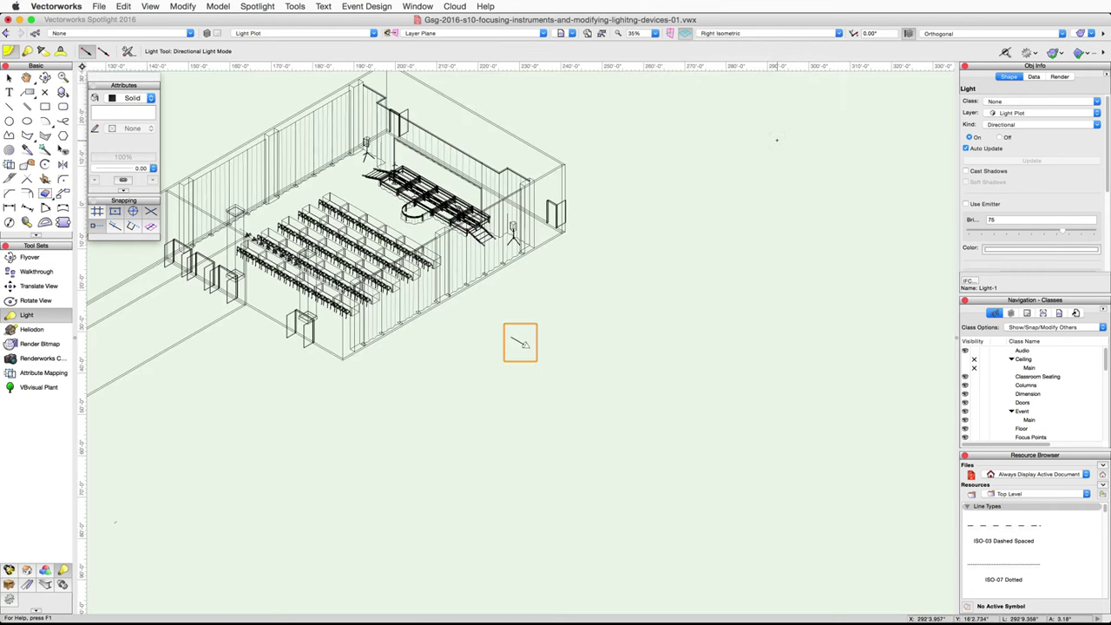
{"action": "key", "text": "shift+c"}
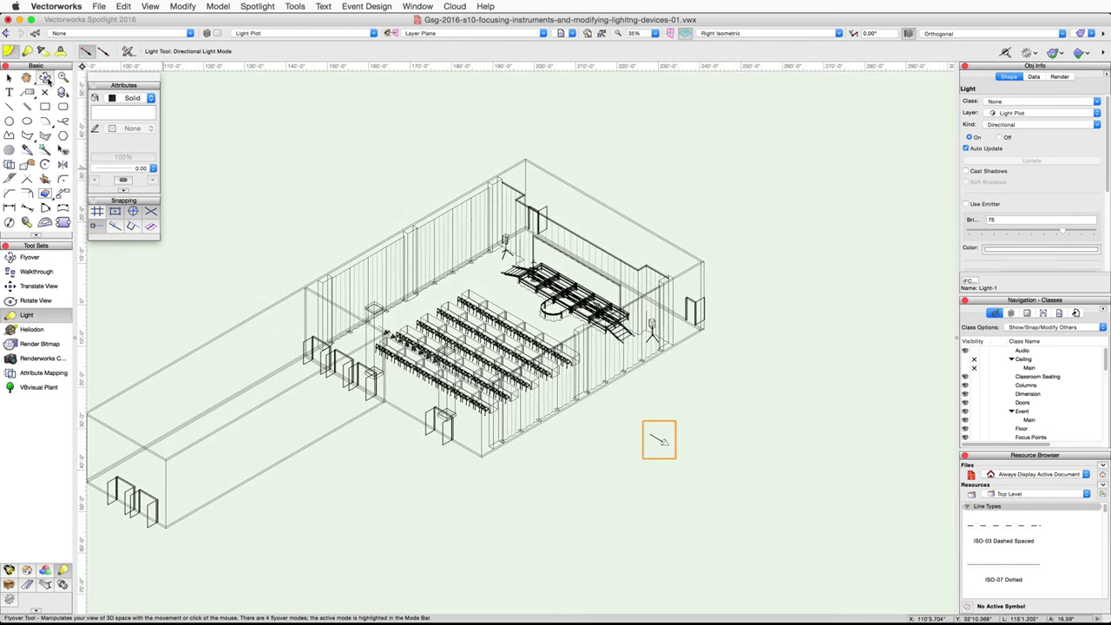
{"action": "left_click_drag", "start_coordinate": [486, 254], "coordinate": [512, 281]}
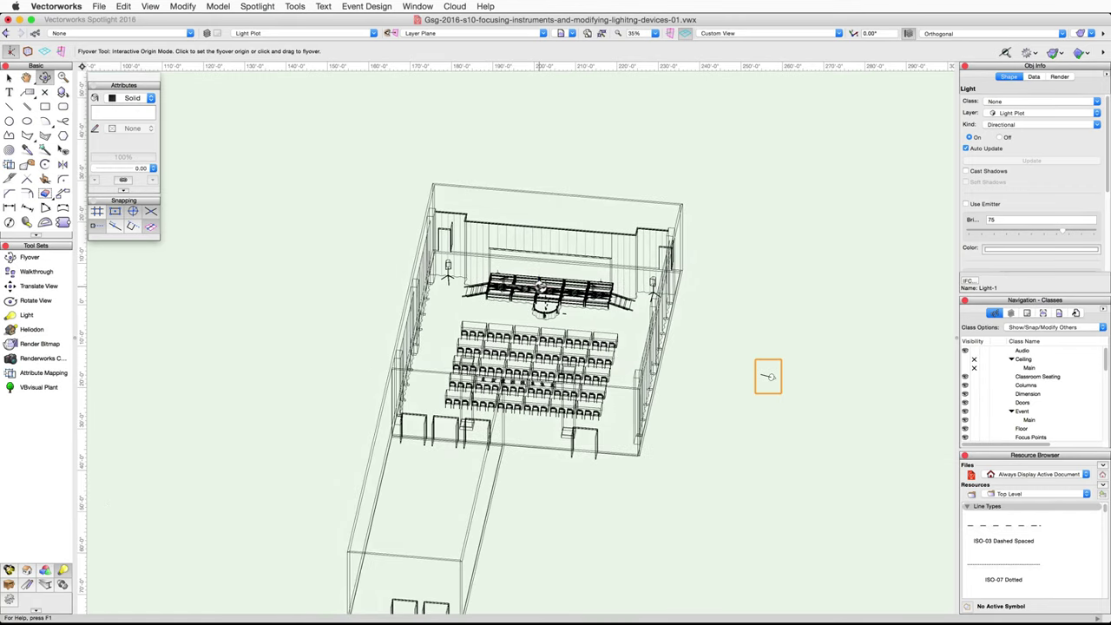
{"action": "scroll", "coordinate": [538, 287], "scroll_direction": "up", "scroll_amount": 5}
{"action": "left_click", "coordinate": [1086, 33]}
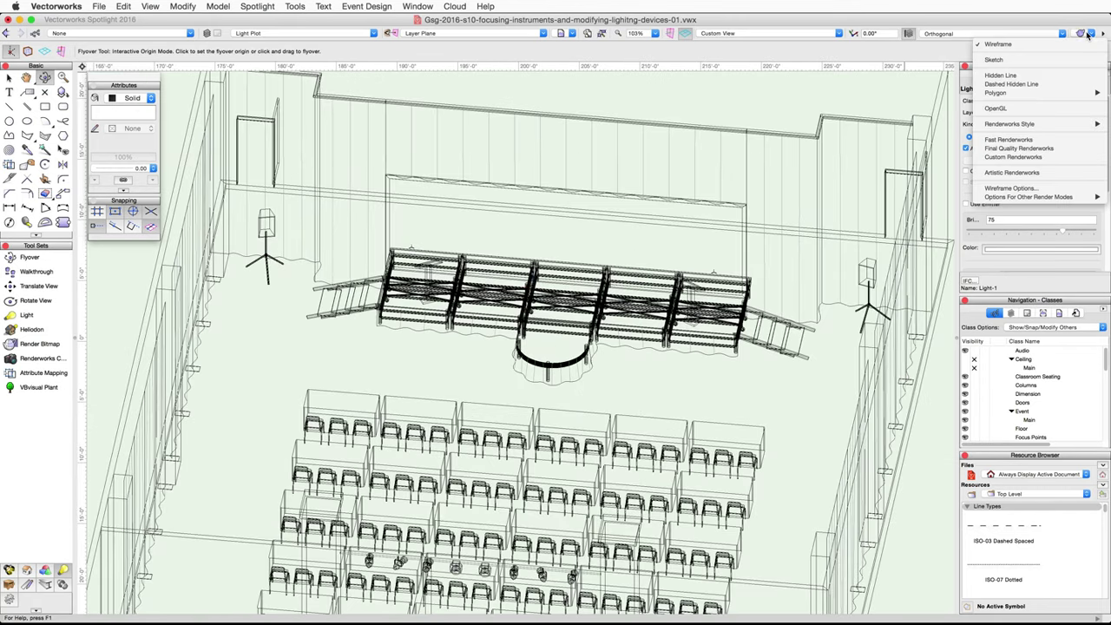
{"action": "left_click", "coordinate": [1056, 148]}
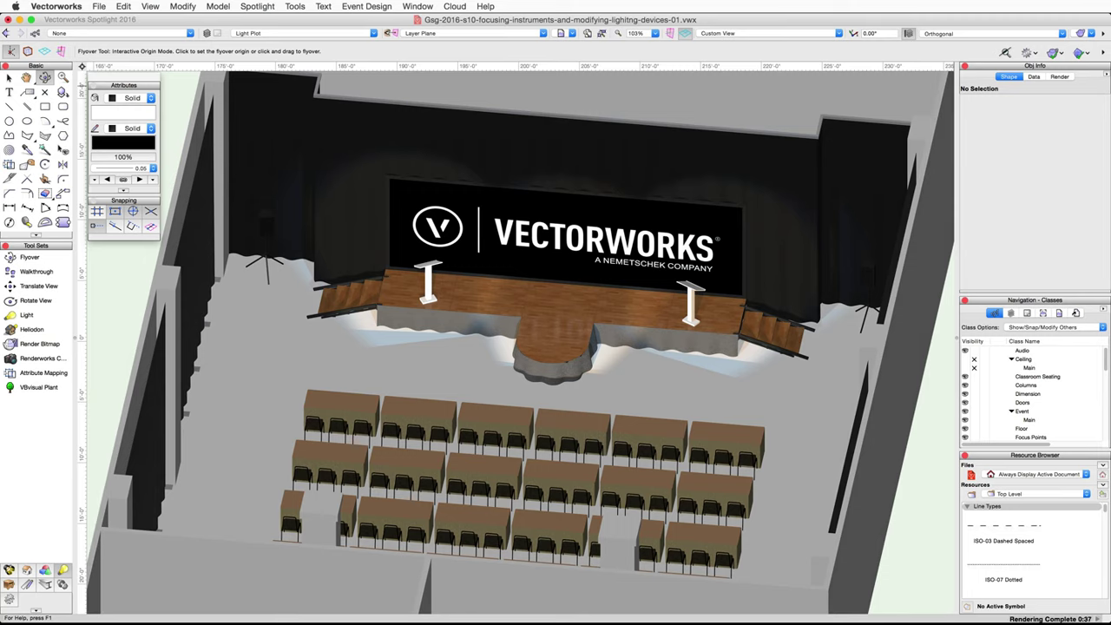
- Open the list of standard views
{"action": "left_click", "coordinate": [838, 34]}
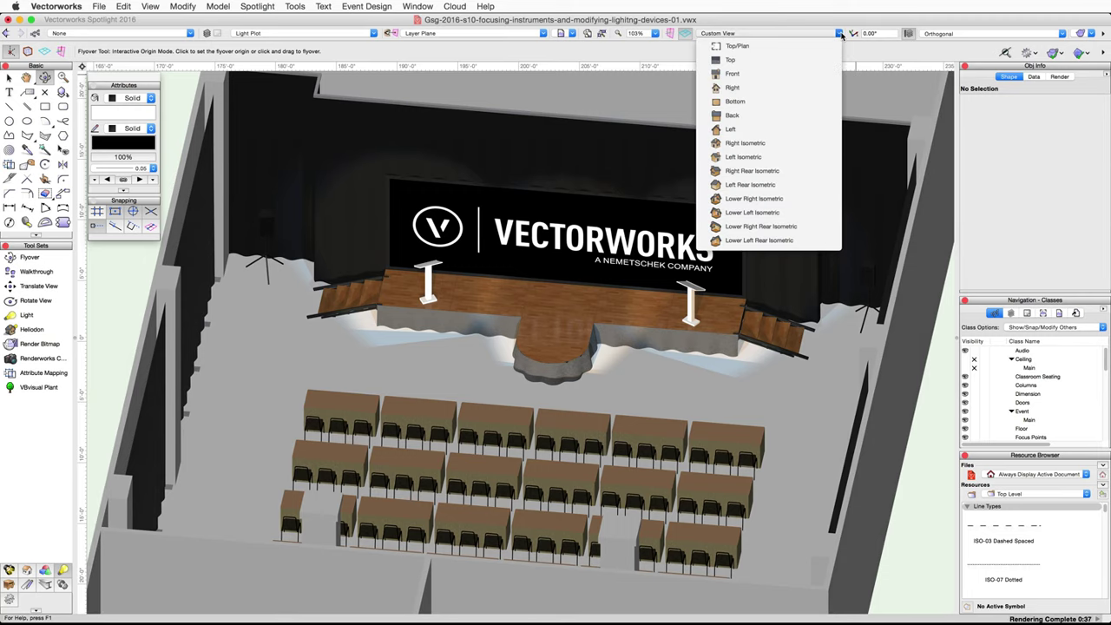